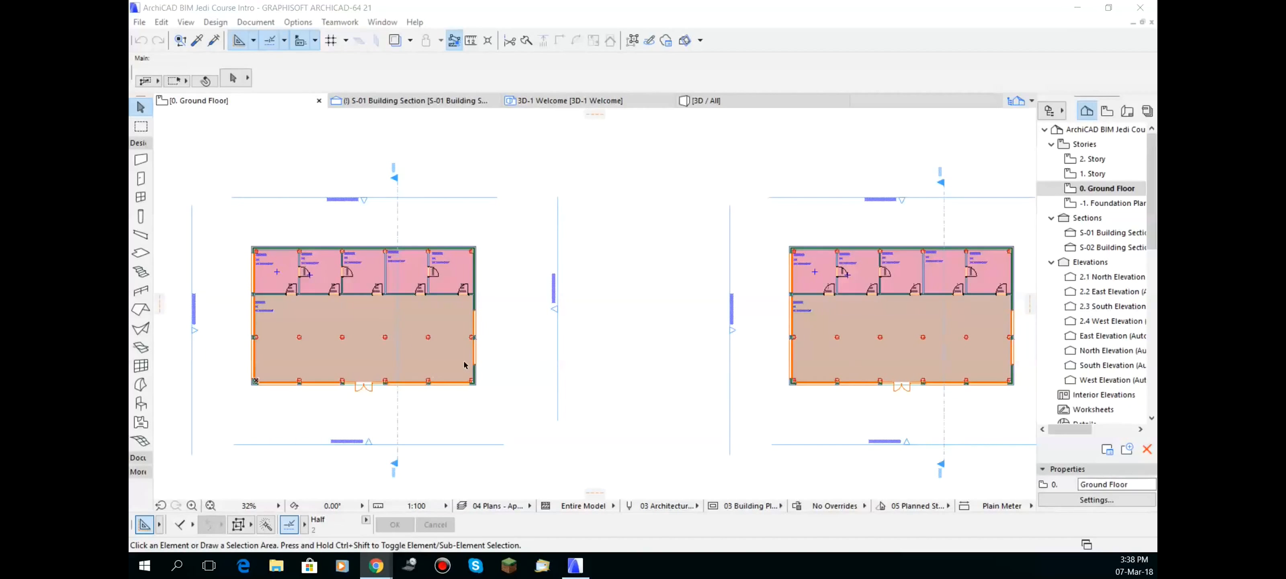
Examine both copies of the ground floor plan, comparing the zone stamps and door markers of the office rooms
scroll(322, 327, "up", 4)
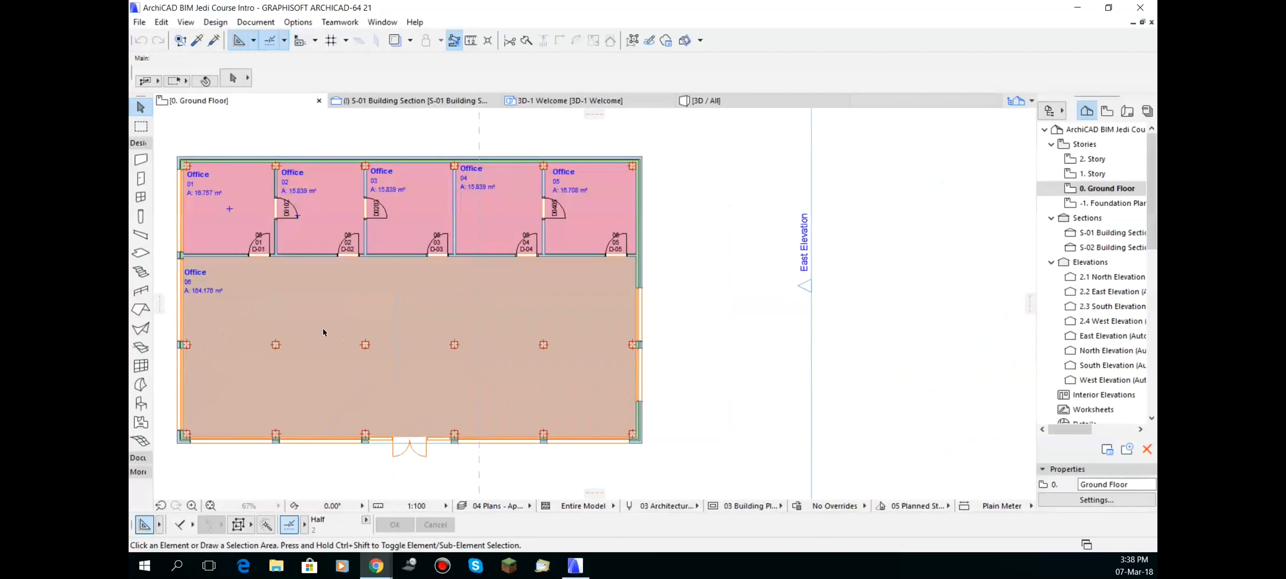
middle_click_drag(374, 323, 466, 333)
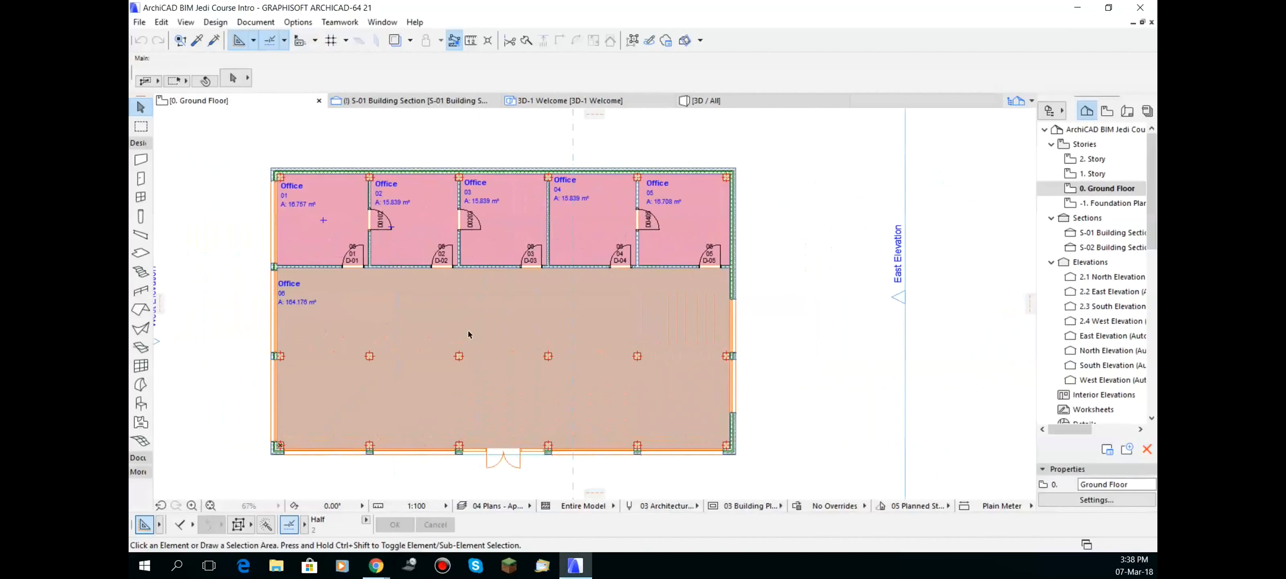
scroll(468, 331, "up", 1)
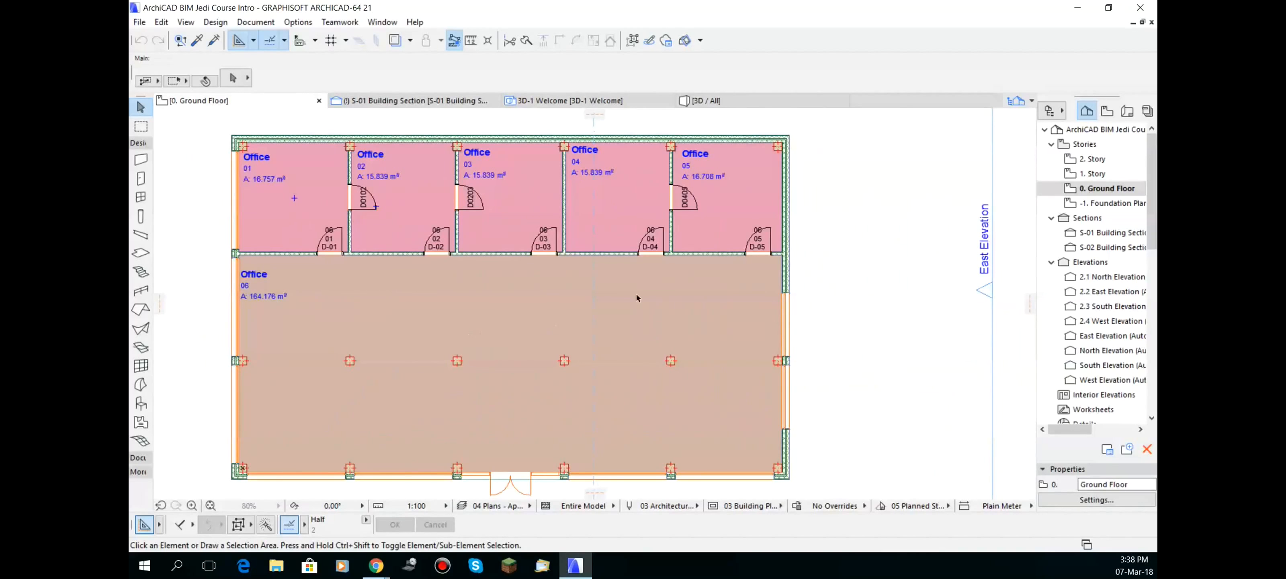
scroll(814, 294, "down", 2)
mouse_move(418, 295)
middle_mouse_down()
mouse_move(727, 318)
mouse_move(649, 328)
mouse_move(415, 308)
middle_mouse_up()
scroll(558, 319, "up", 1)
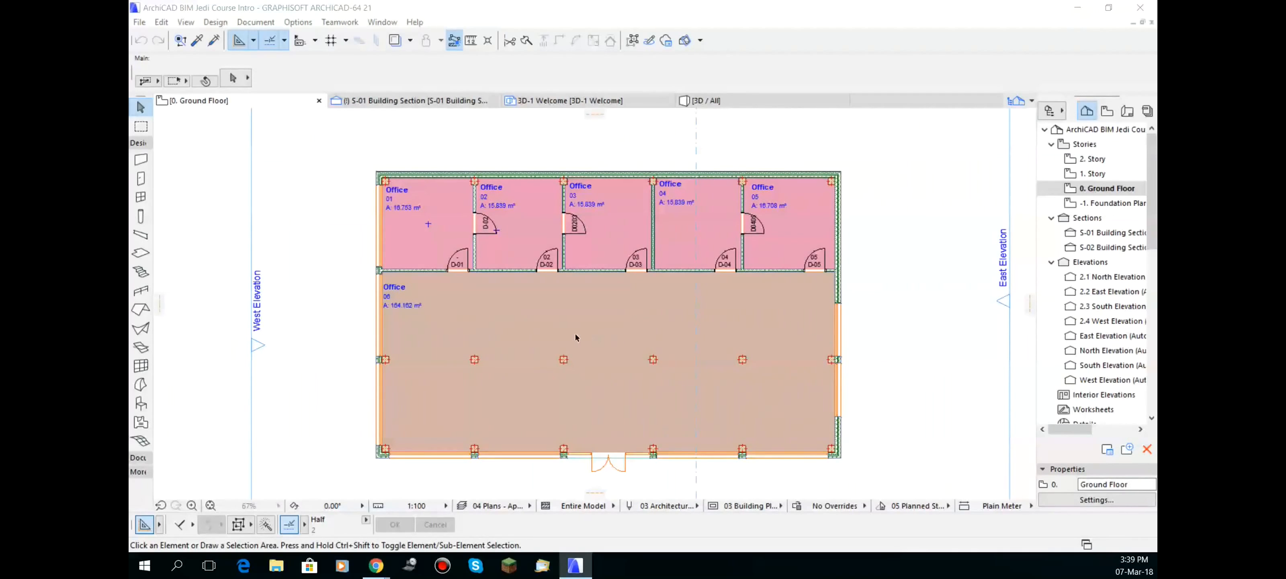
scroll(552, 334, "down", 3)
middle_click_drag(603, 321, 414, 298)
scroll(352, 292, "up", 3)
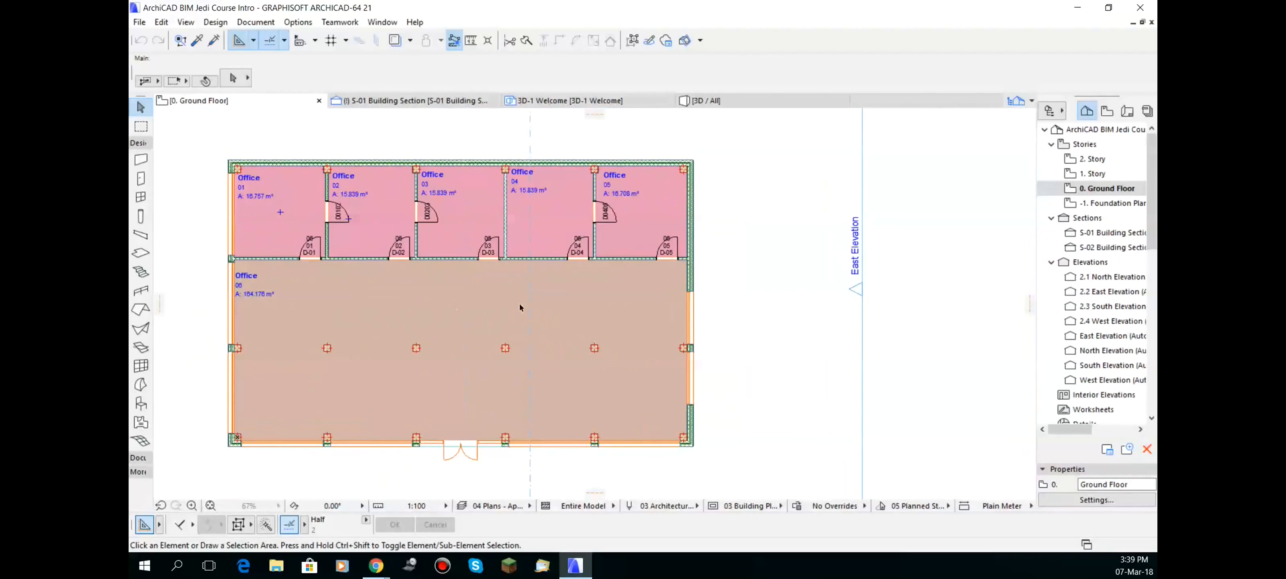
scroll(300, 211, "up", 3)
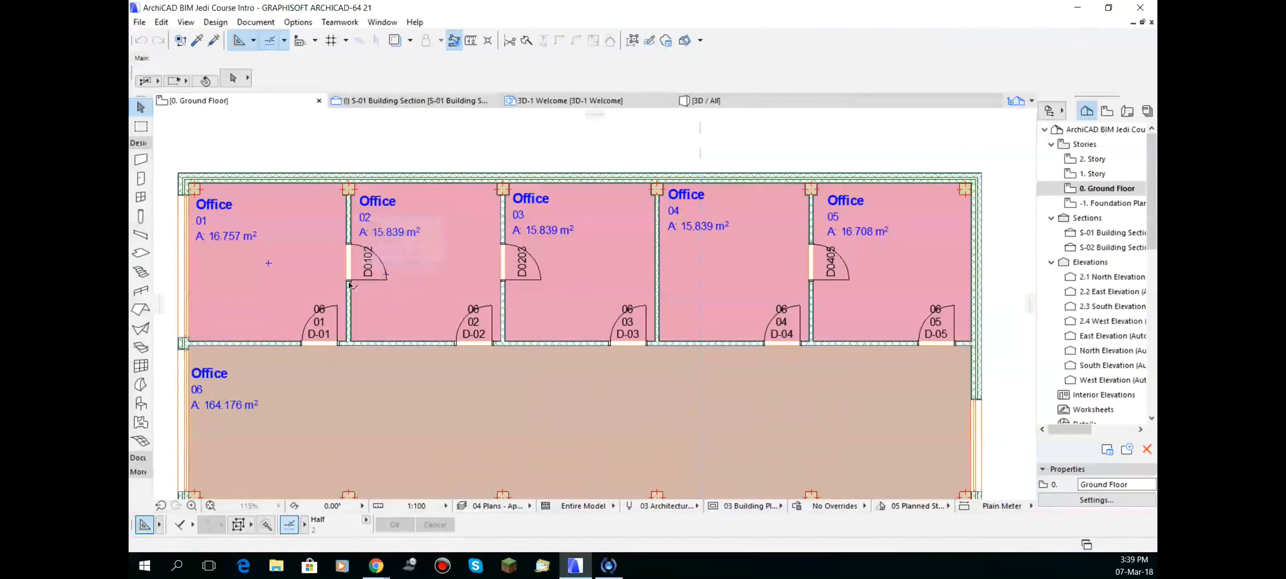
Inspect the marker text source options (Litteran asetukset) of the door between Offices 01 and 02, and close its settings
left_click(351, 285)
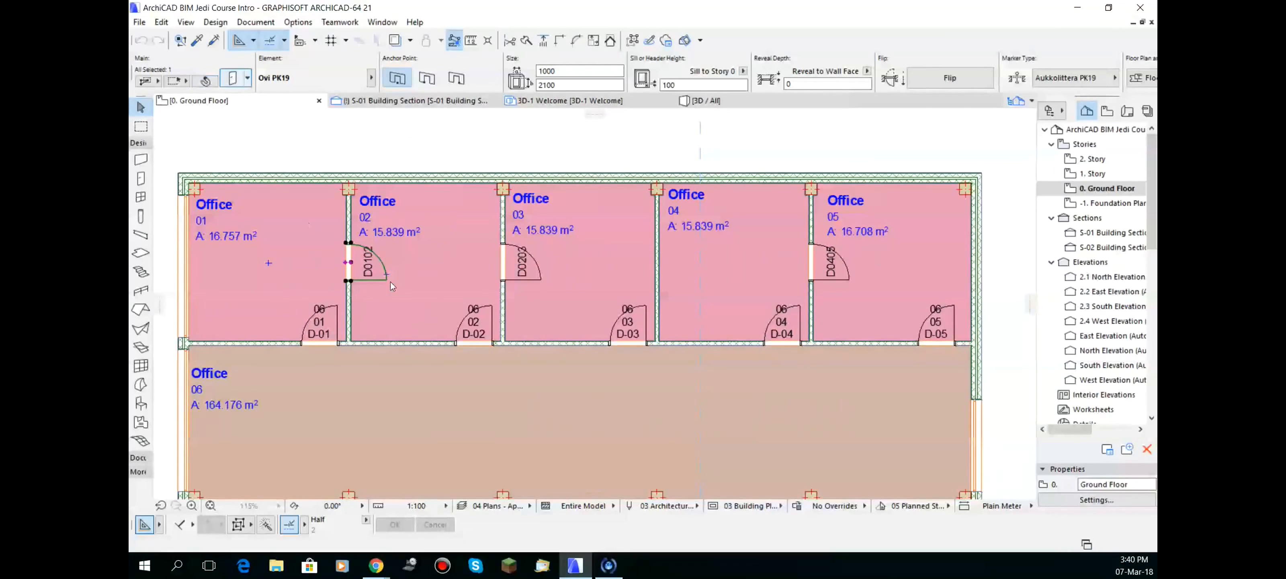
key("ctrl+t")
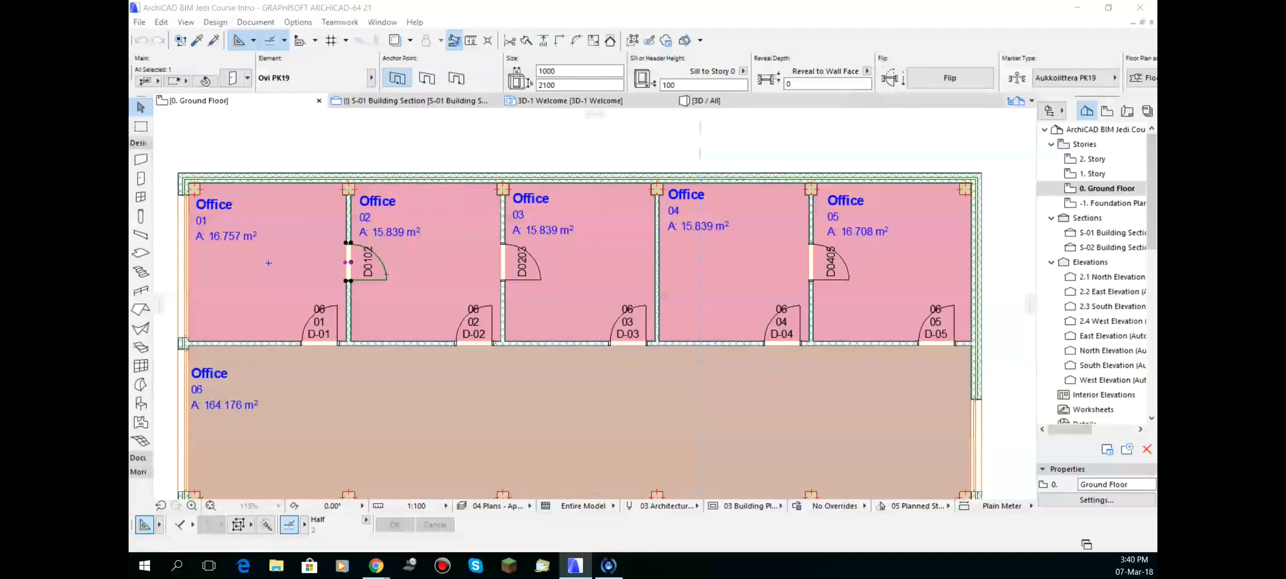
left_click_drag(1285, 1, 609, 11)
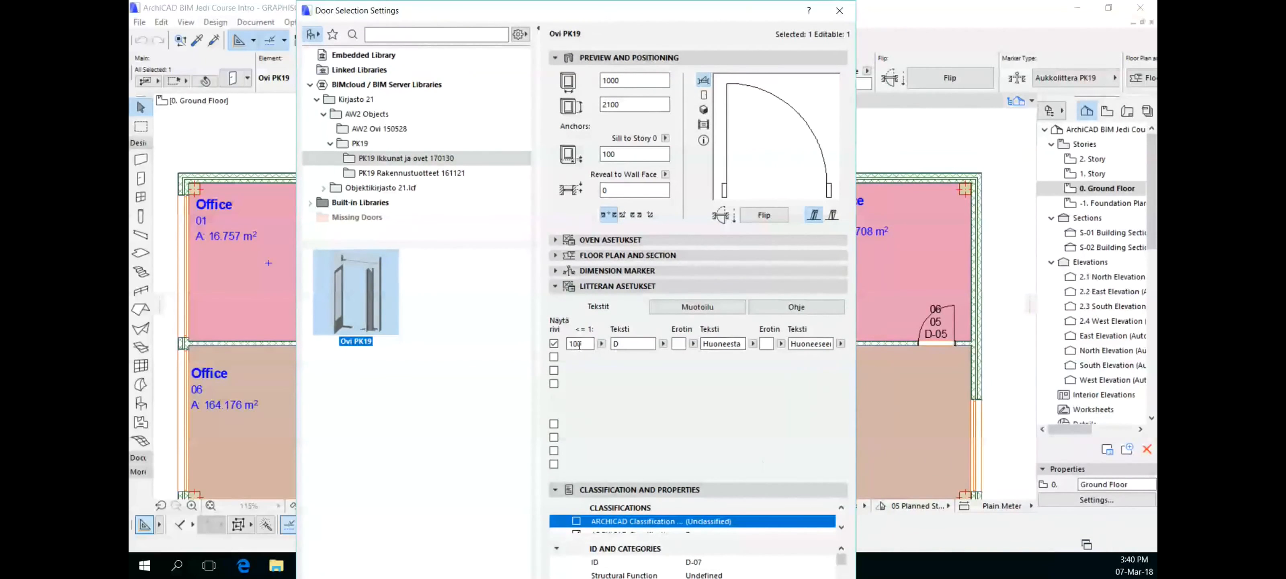
left_click(752, 344)
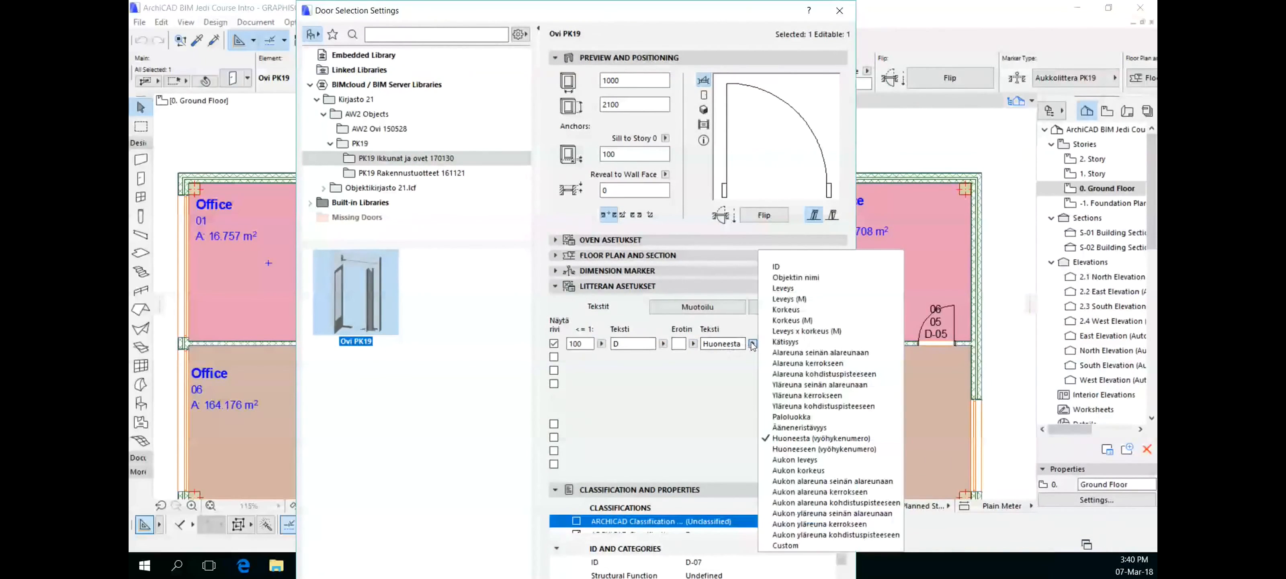
left_click(795, 449)
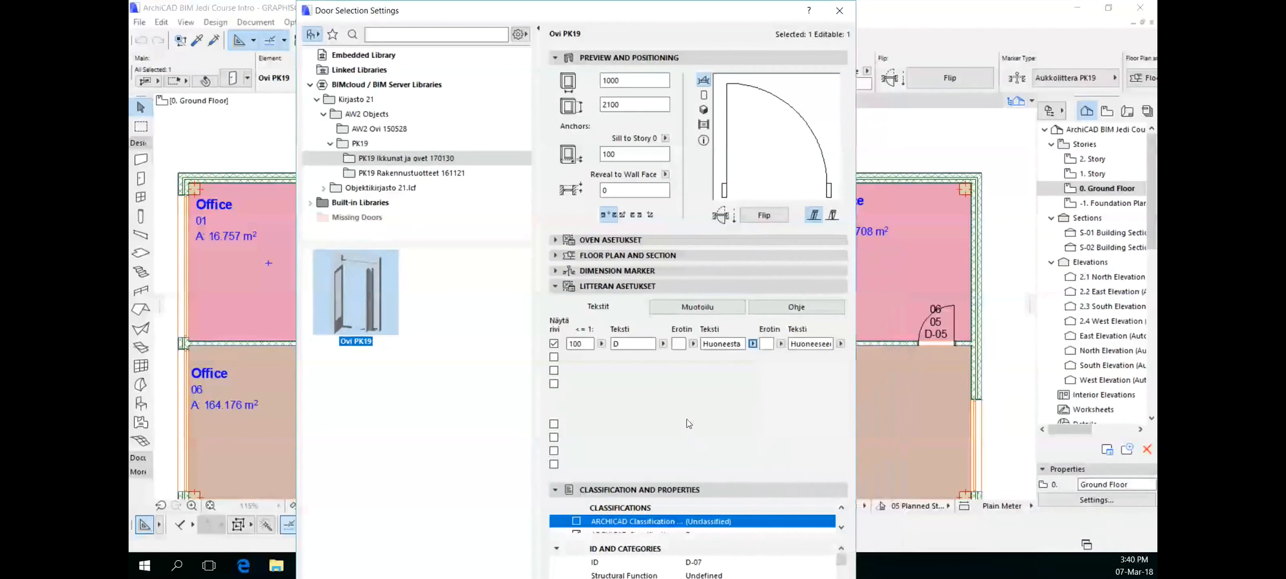
left_click(840, 11)
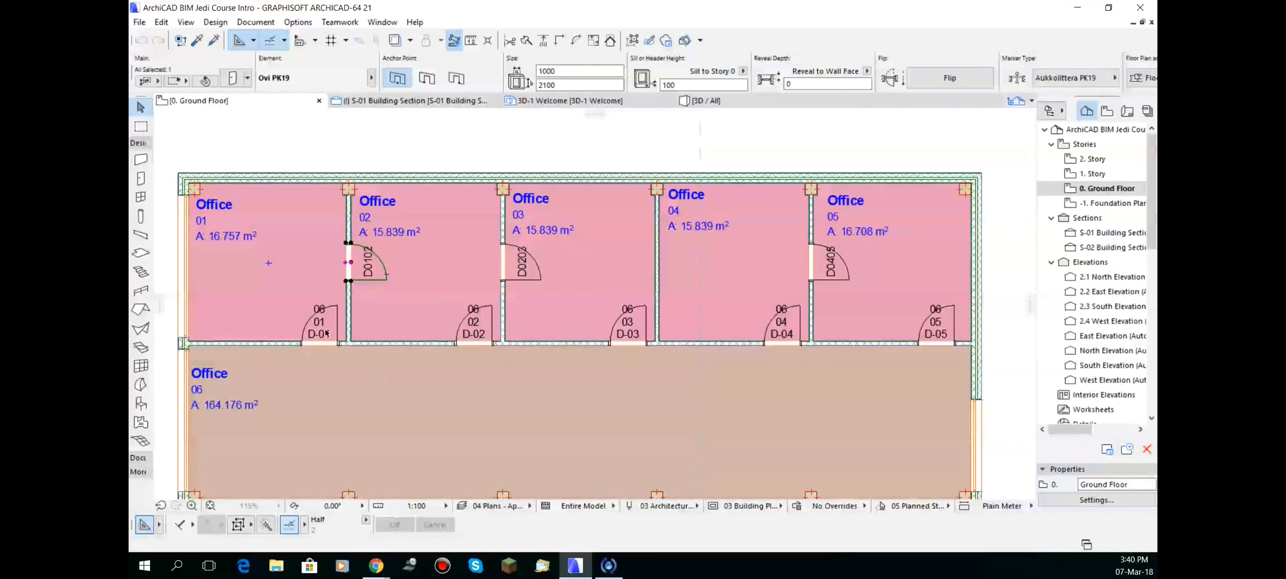
Review the Huoneesta and Huoneeseen zone-number text sources in the marker settings of door D-01 in the western plan copy
left_click(301, 346)
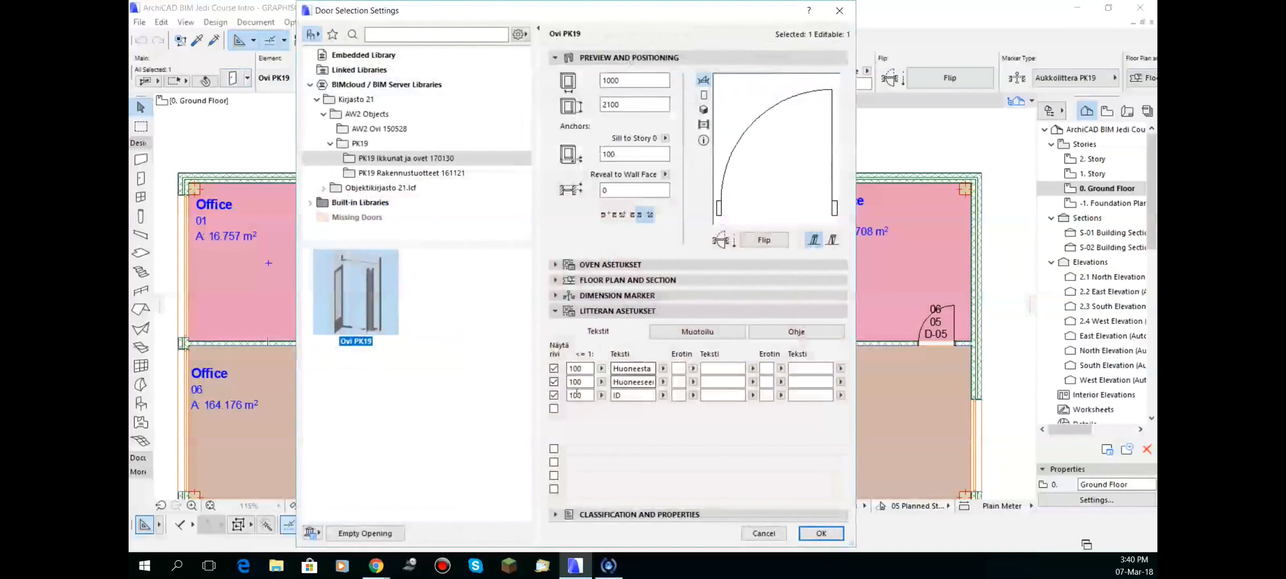
left_click(663, 381)
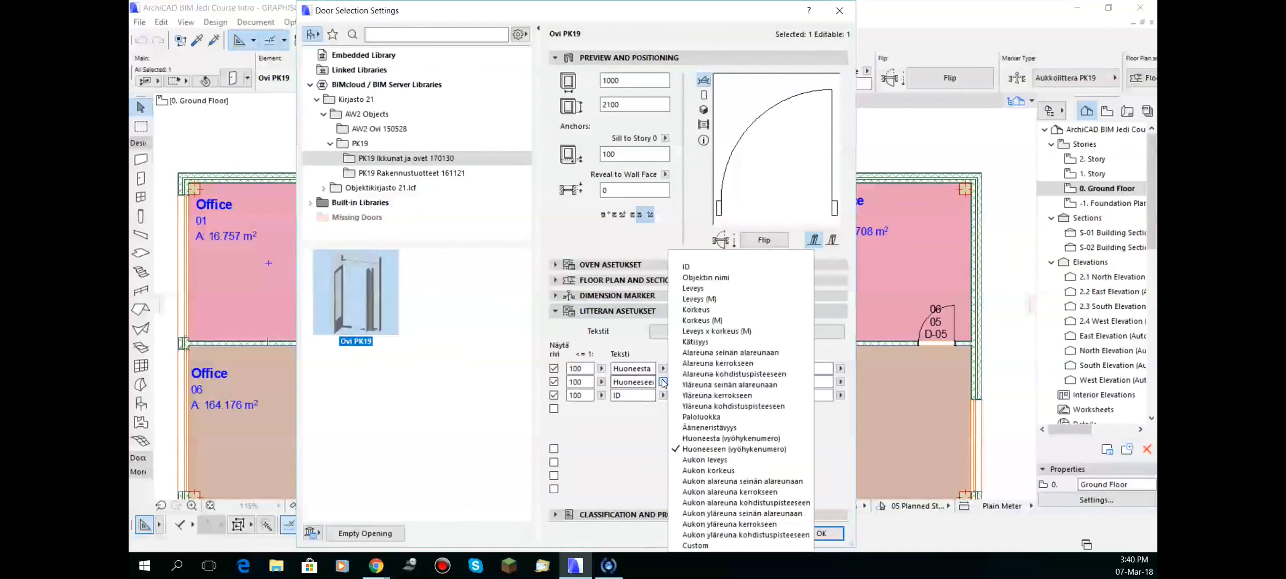
left_click(663, 368)
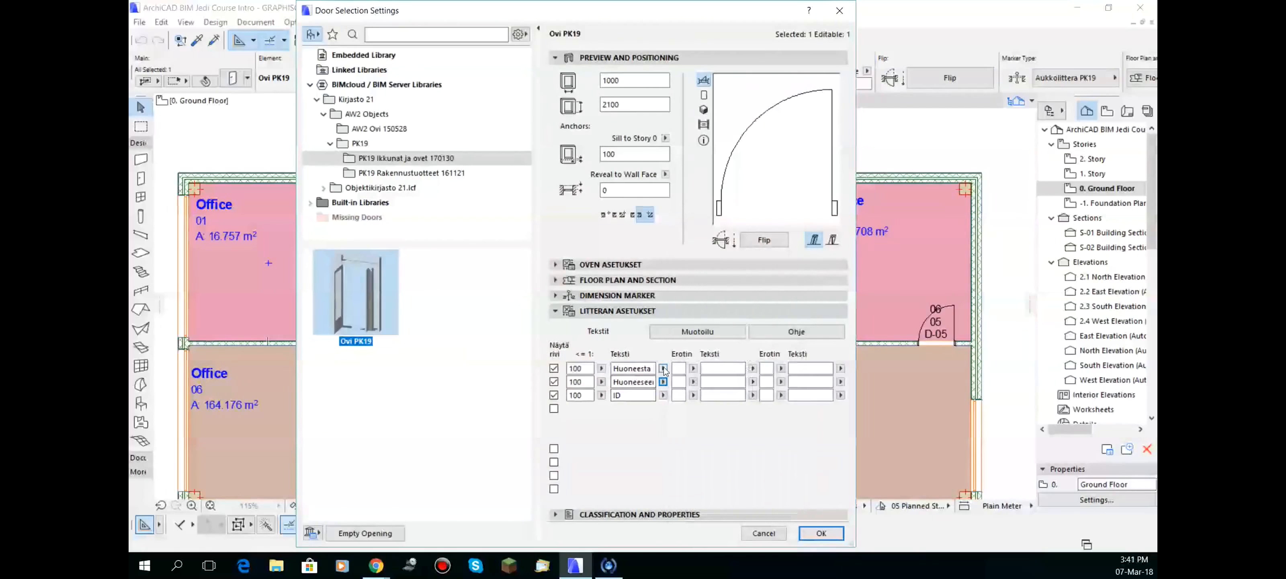
left_click(663, 368)
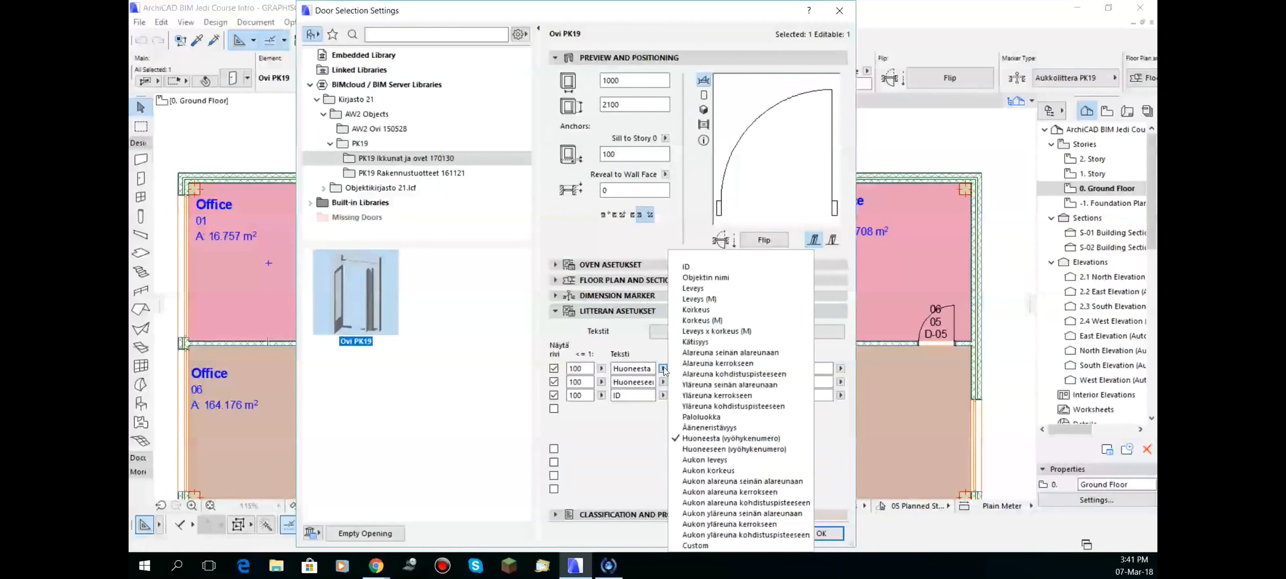
left_click(664, 368)
left_click(828, 533)
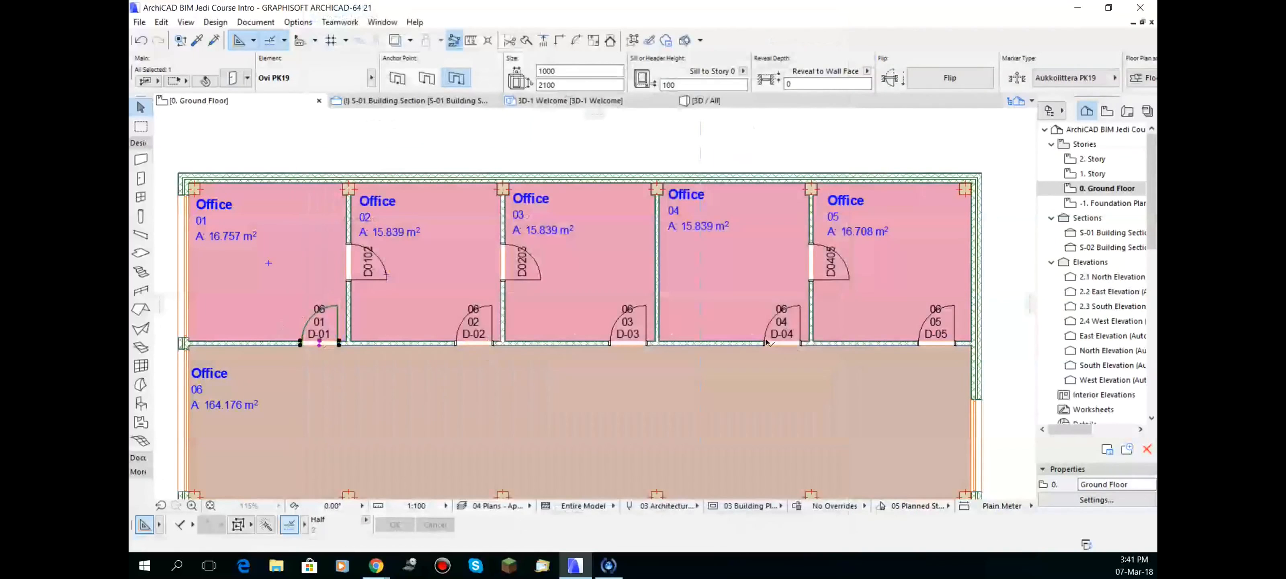
Check the marker text settings of door D-01 in the eastern plan copy and cancel the dialog
scroll(878, 364, "down", 1)
scroll(669, 299, "up", 1)
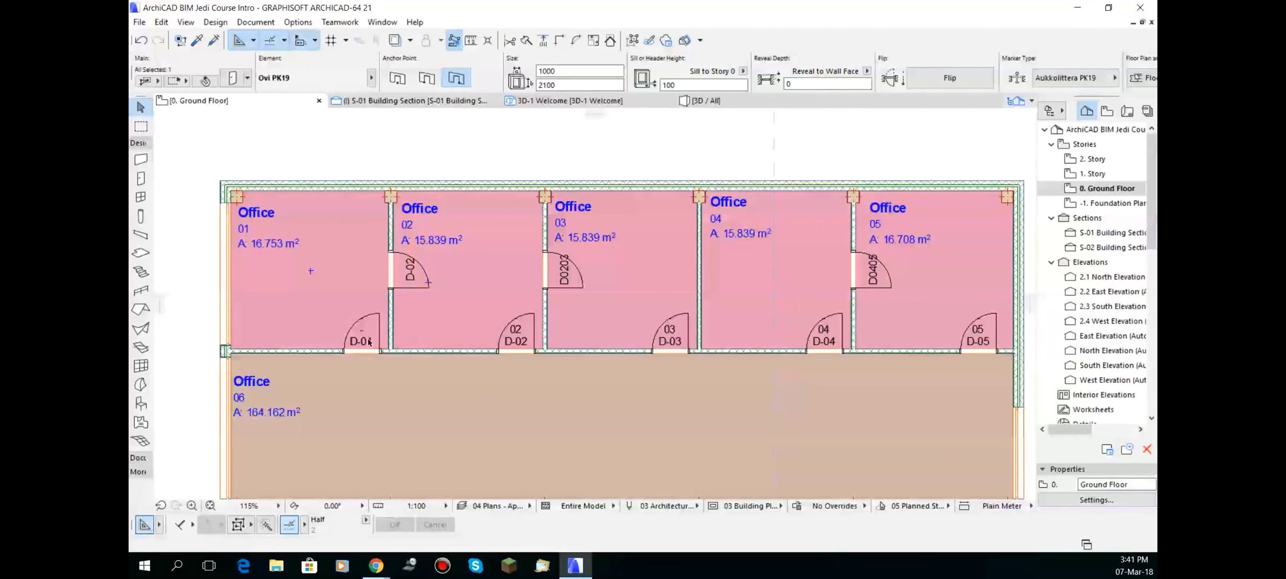
scroll(368, 369, "up", 3)
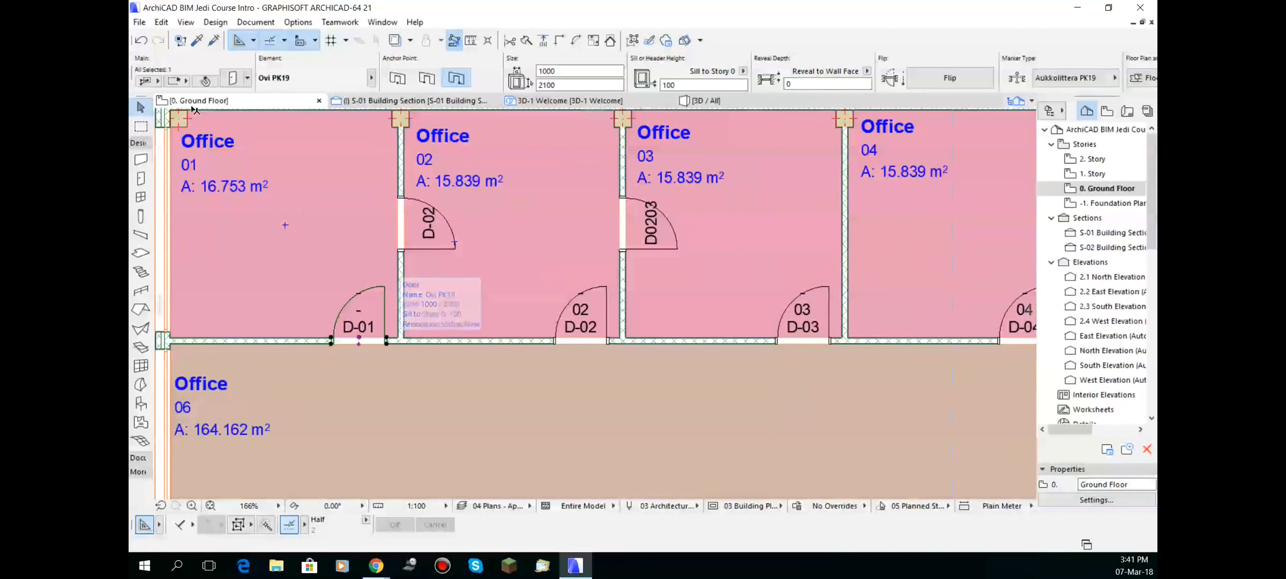
left_click(232, 77)
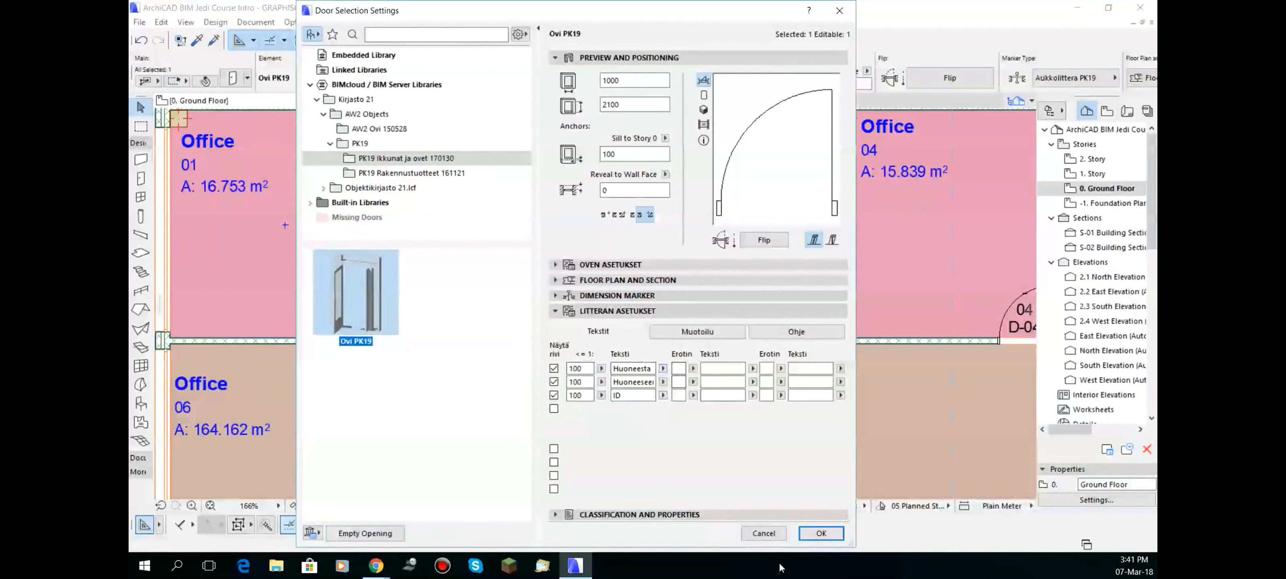
left_click(771, 534)
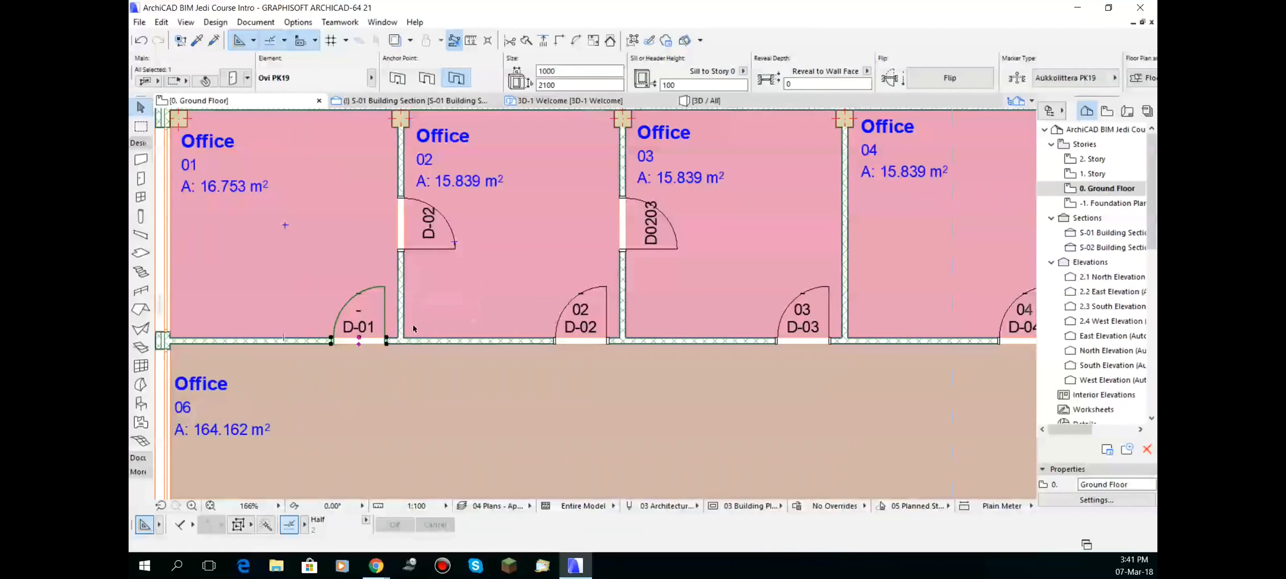
Select the zone and walls meeting at Office 01's southeast corner in the western plan copy and examine how they meet
scroll(608, 322, "down", 3)
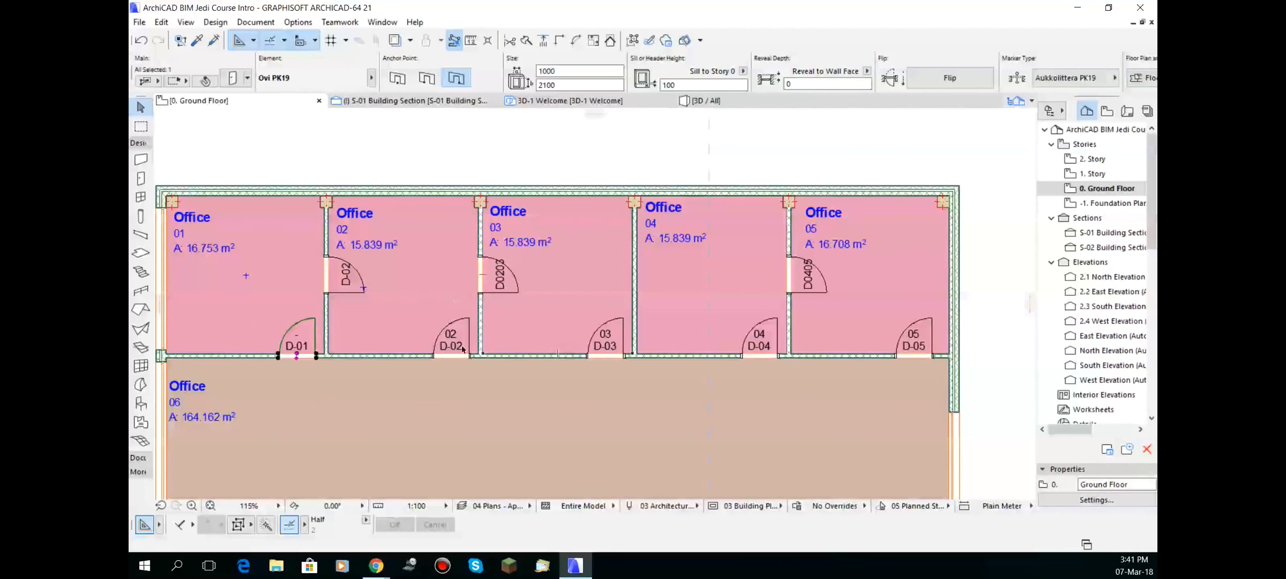
scroll(432, 344, "down", 5)
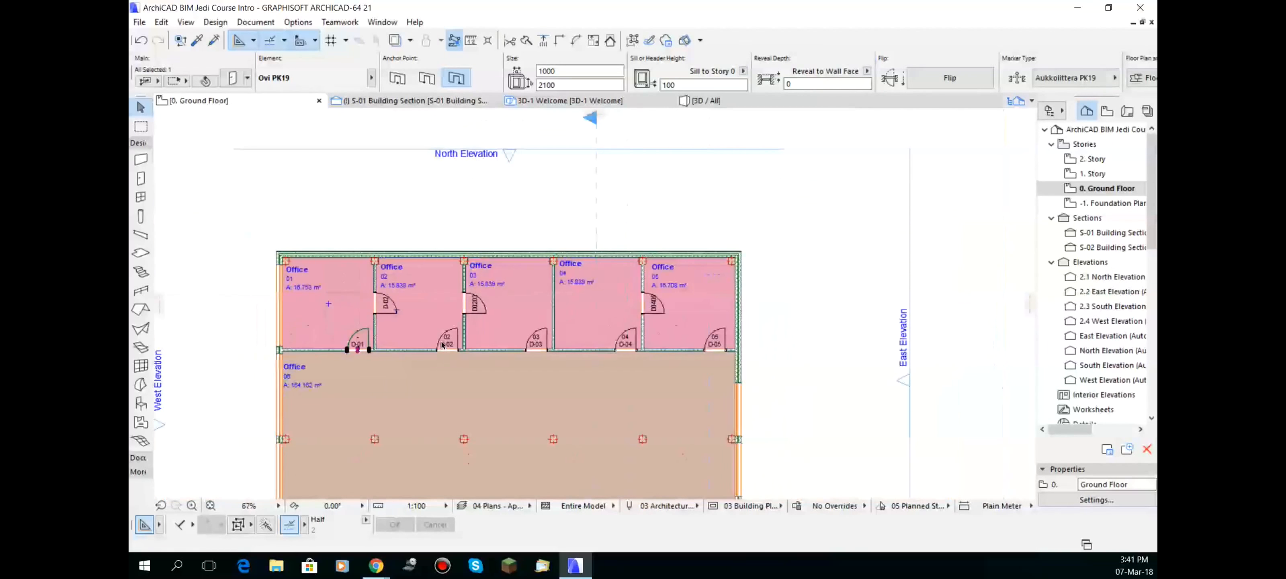
middle_click_drag(432, 344, 868, 347)
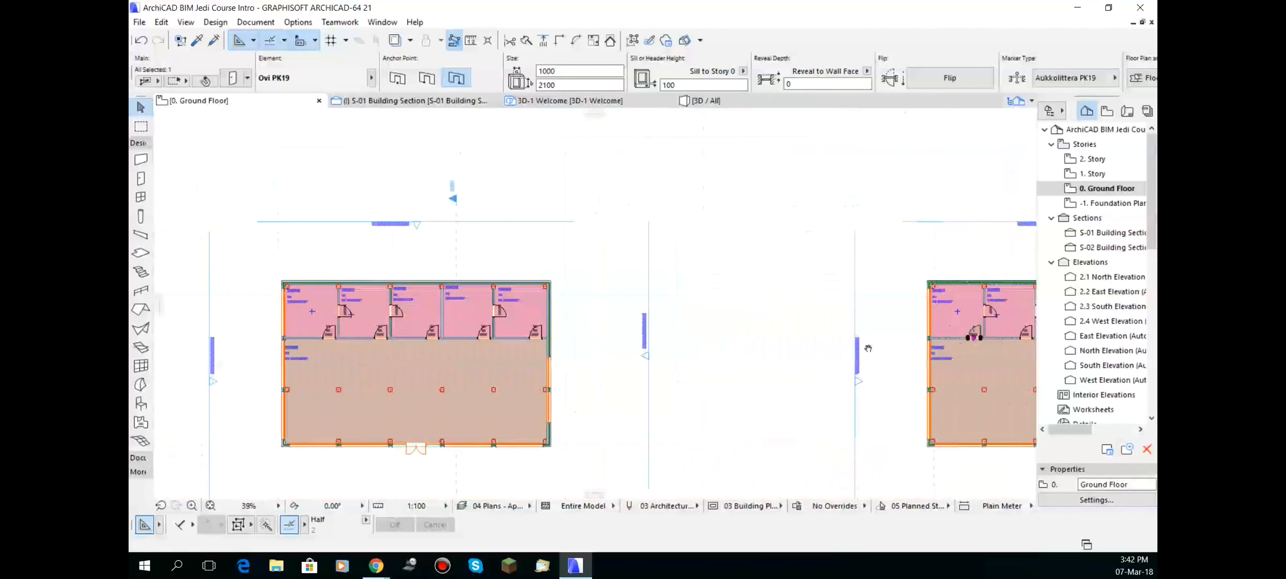
scroll(445, 345, "down", 1)
scroll(330, 325, "up", 5)
scroll(392, 357, "up", 15)
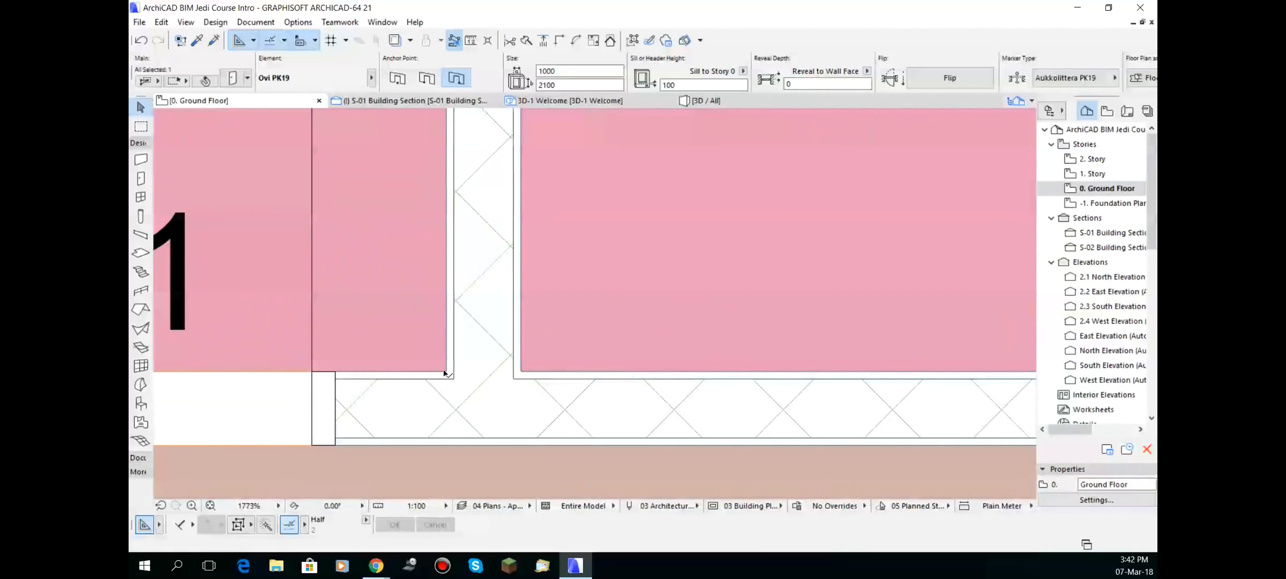
key("Escape")
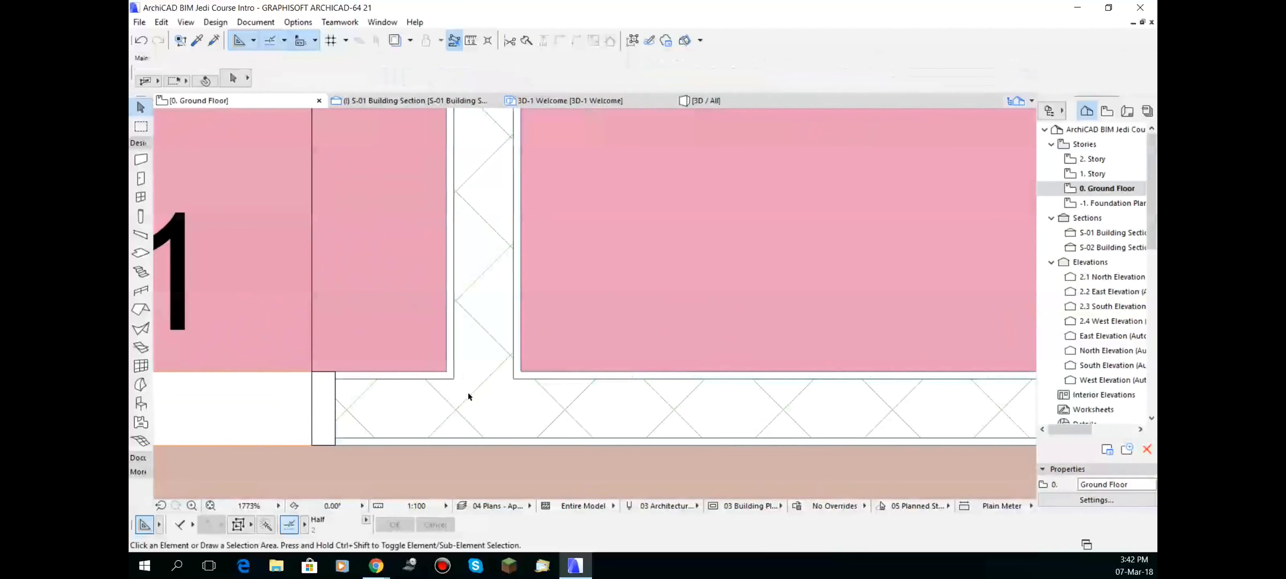
left_click_drag(467, 392, 398, 329)
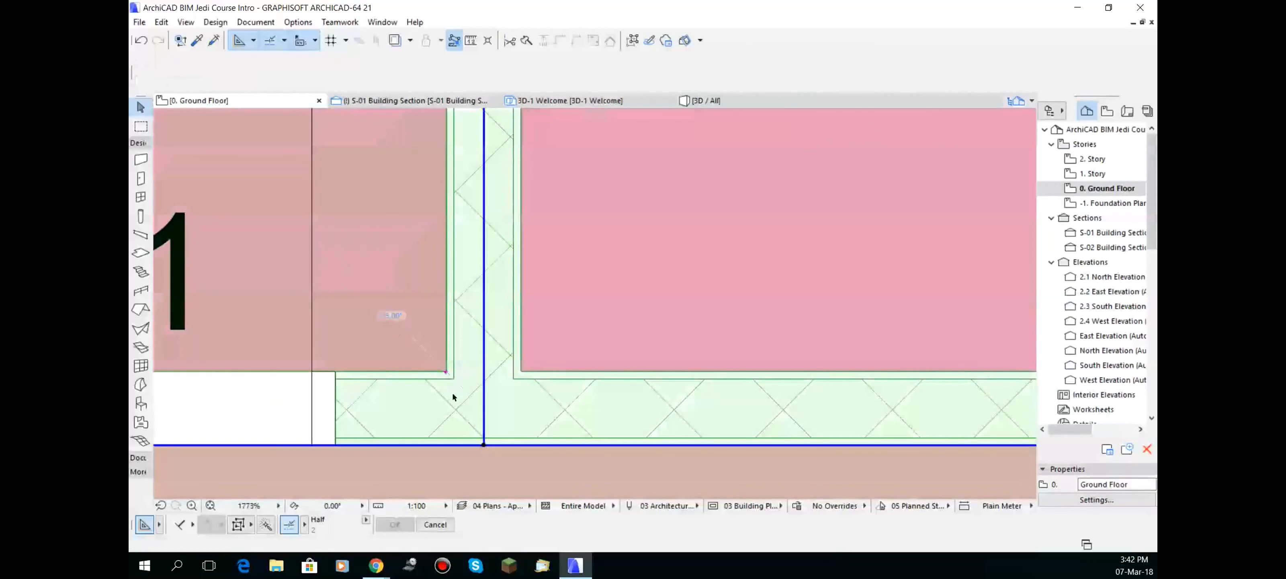
key("Escape")
scroll(374, 330, "up", 4)
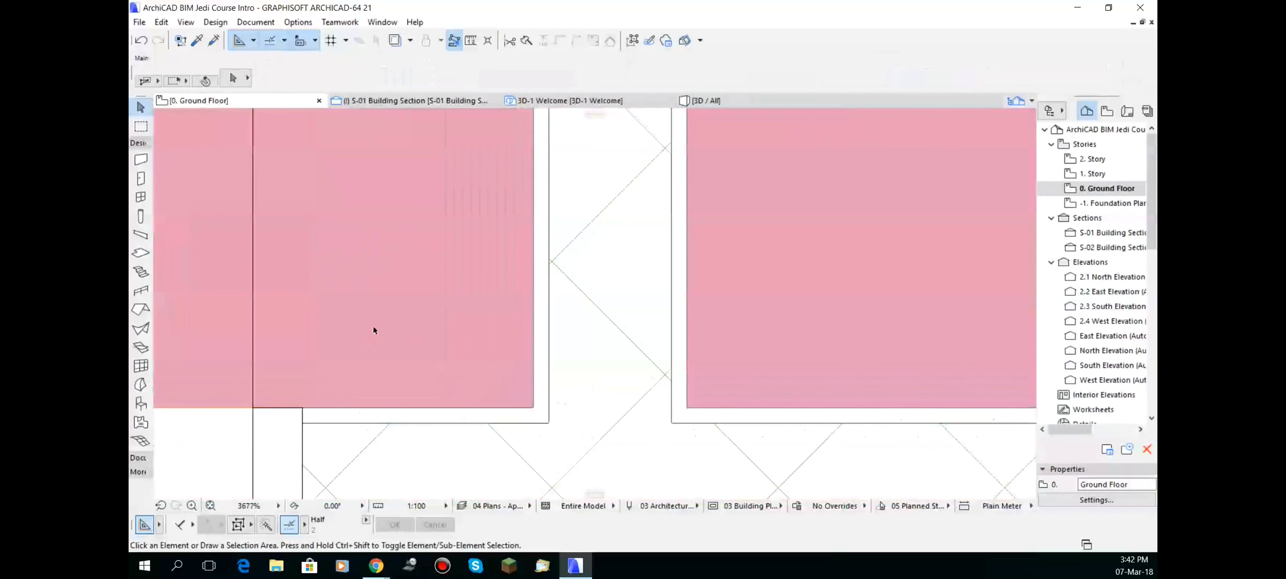
left_click_drag(530, 407, 461, 363)
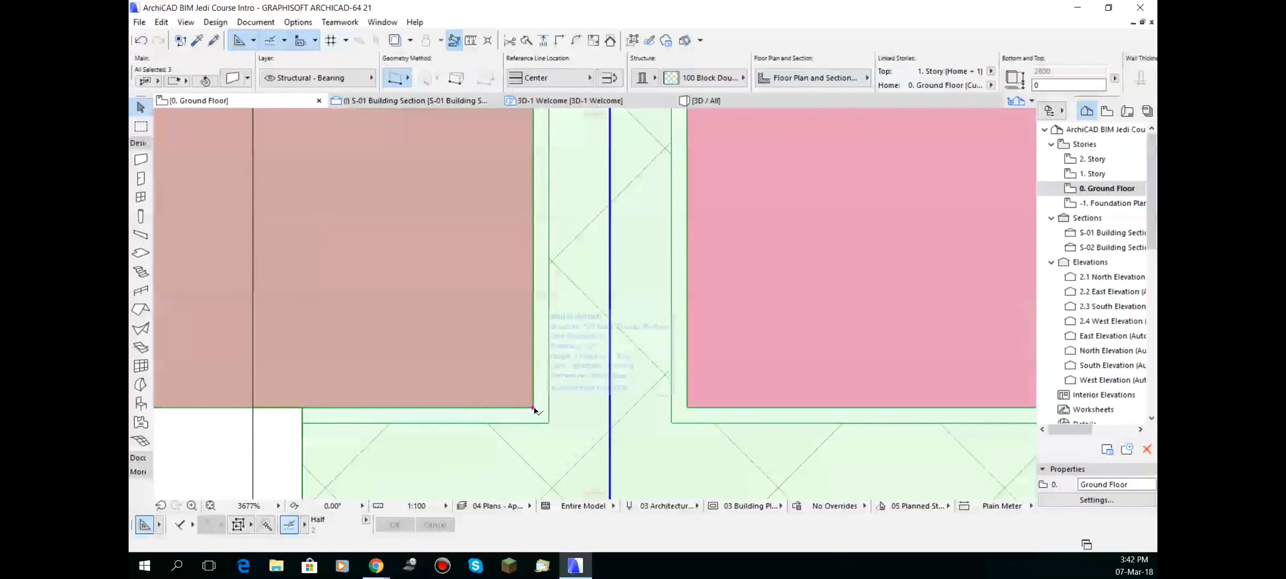
Select the zone and walls at Office 01's southwest corner in the eastern plan copy and examine how they meet
scroll(533, 409, "down", 4)
scroll(534, 409, "down", 15)
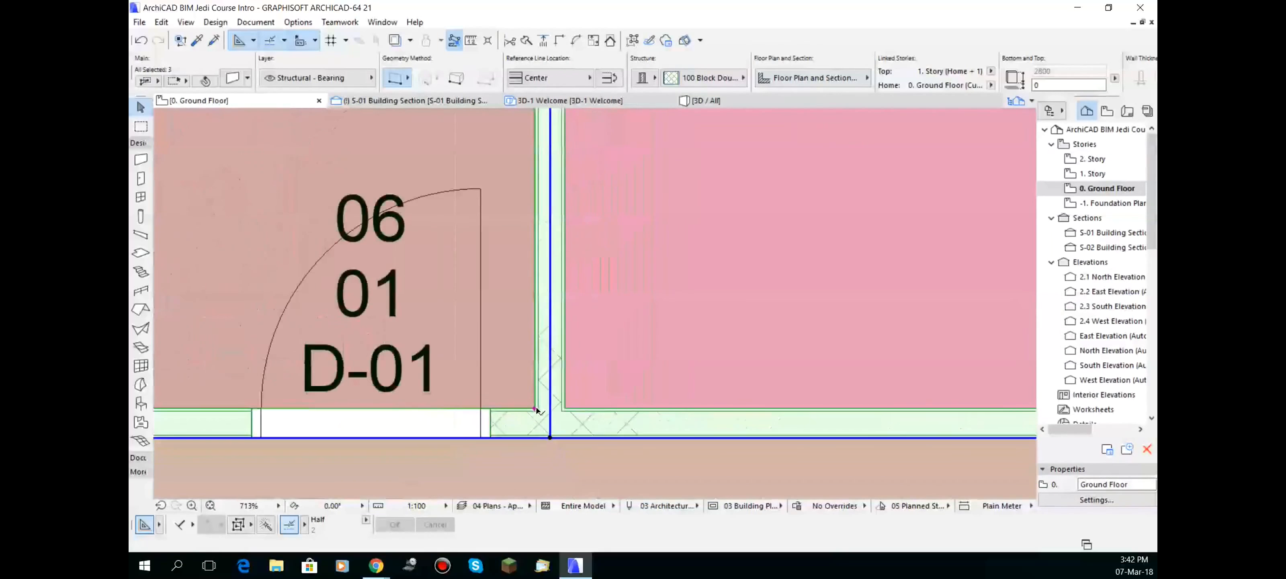
middle_click_drag(840, 414, 352, 371)
middle_click_drag(748, 355, 483, 349)
scroll(615, 349, "up", 6)
scroll(588, 403, "up", 13)
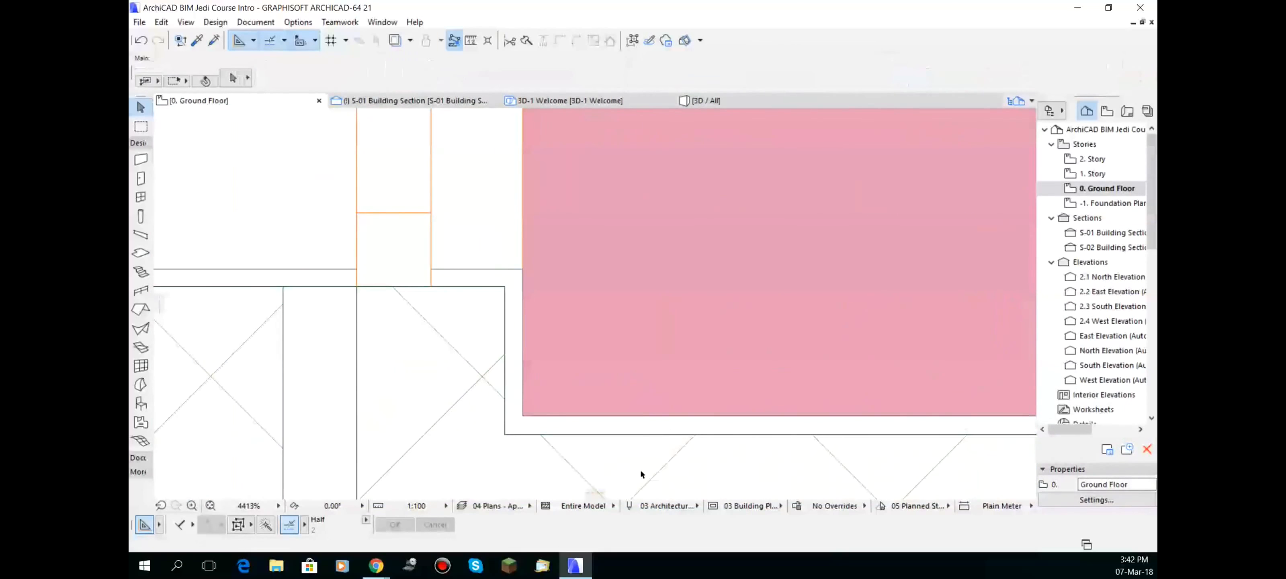
left_click_drag(640, 469, 432, 357)
scroll(586, 373, "down", 4)
scroll(609, 355, "down", 17)
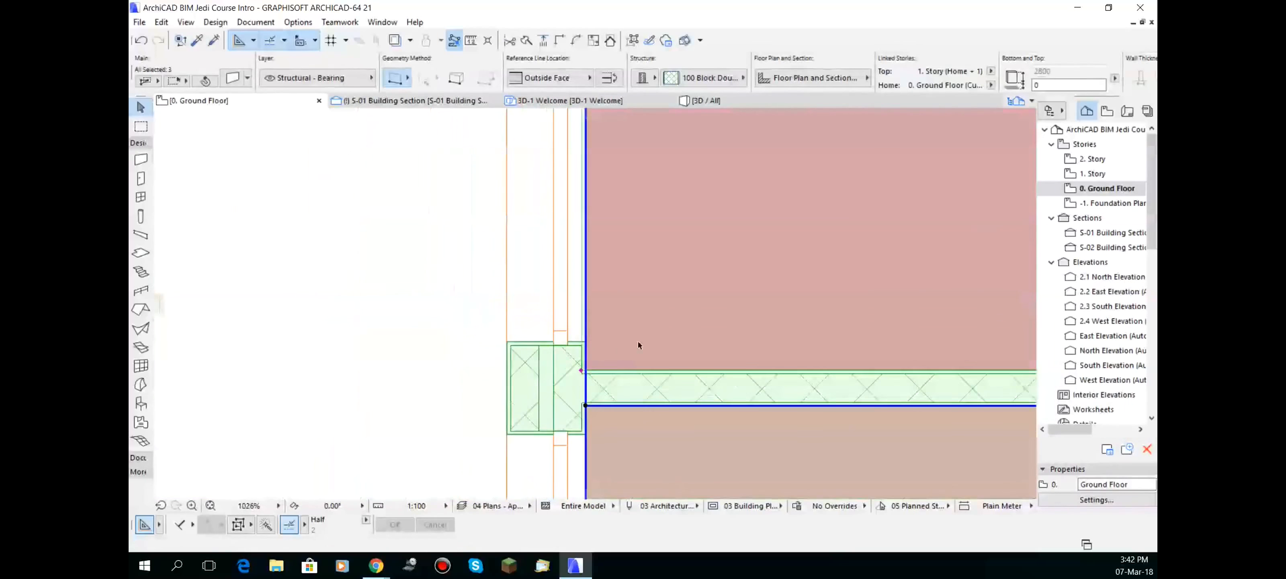
Select Office 01's zone with the partition and south wall, and examine how they meet at the room's southeast corner
middle_click_drag(867, 304, 616, 334)
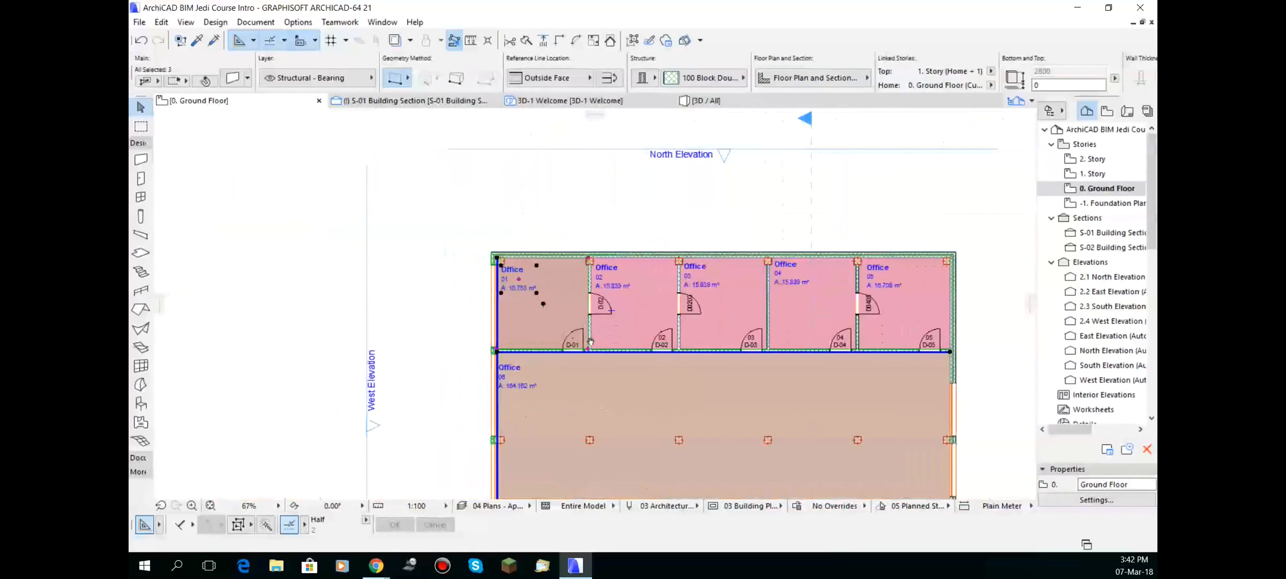
scroll(600, 335, "up", 14)
scroll(609, 368, "up", 10)
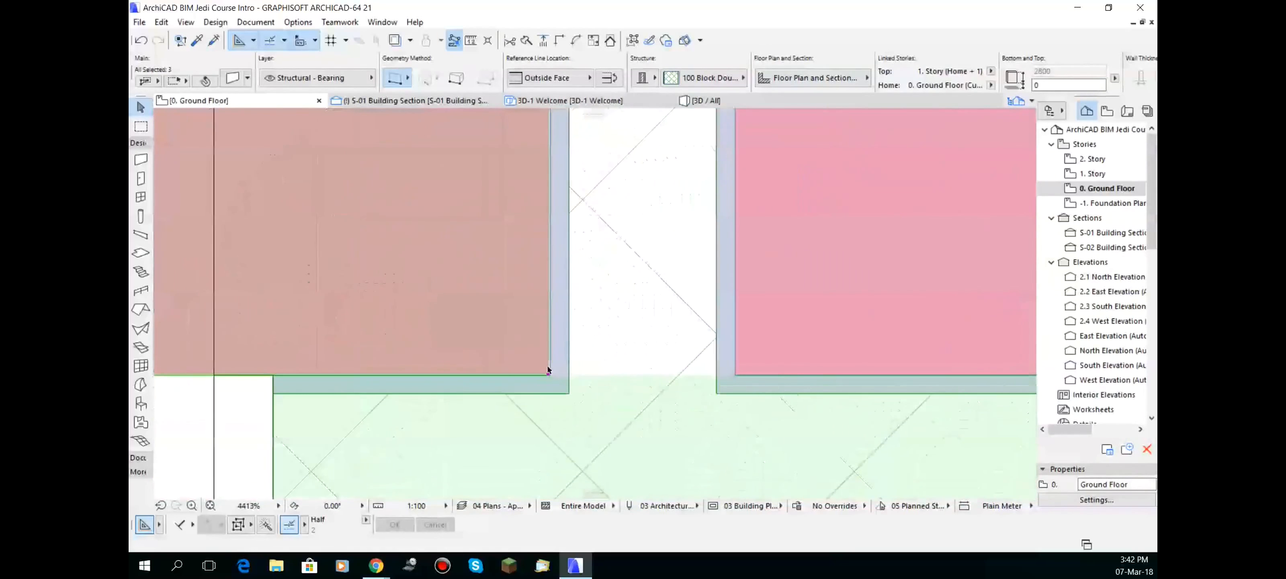
left_click(498, 355)
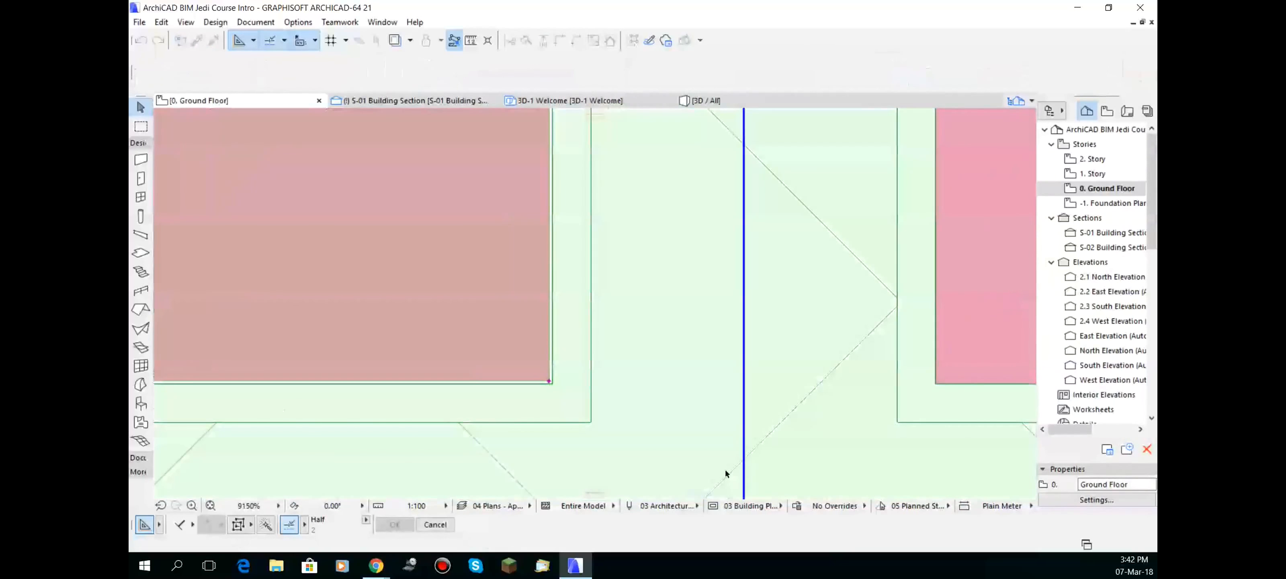
left_click(724, 469)
scroll(616, 345, "down", 14)
scroll(616, 345, "down", 4)
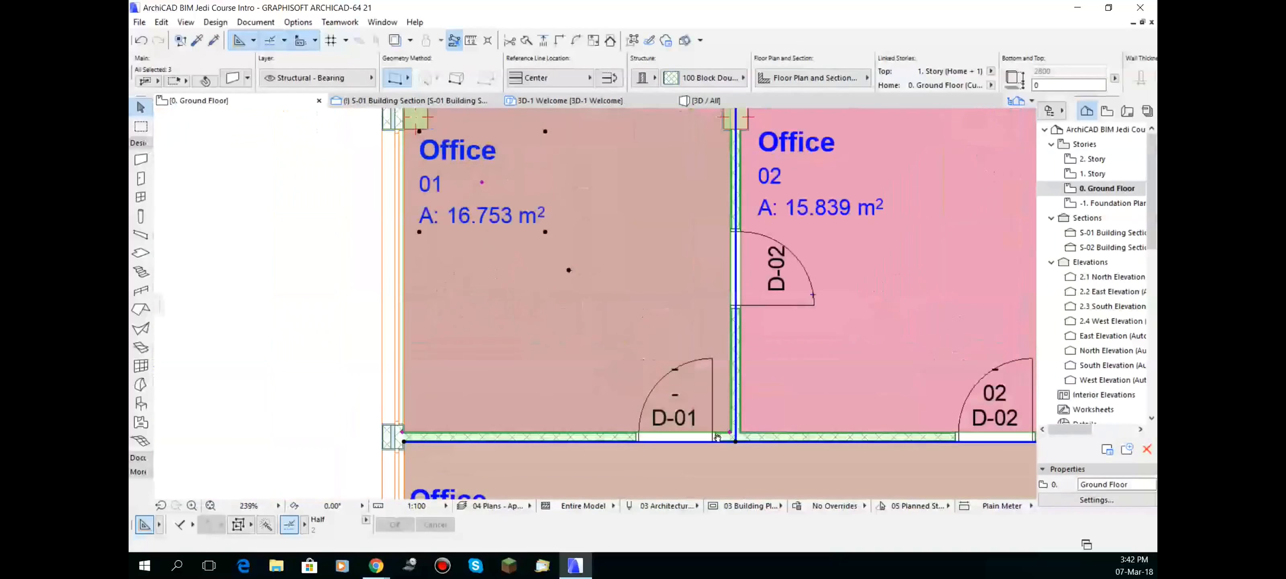
Examine closely where Office 01's zone boundary meets the wall ends at the room's southwest corner
middle_click_drag(365, 430, 344, 407)
scroll(379, 406, "up", 15)
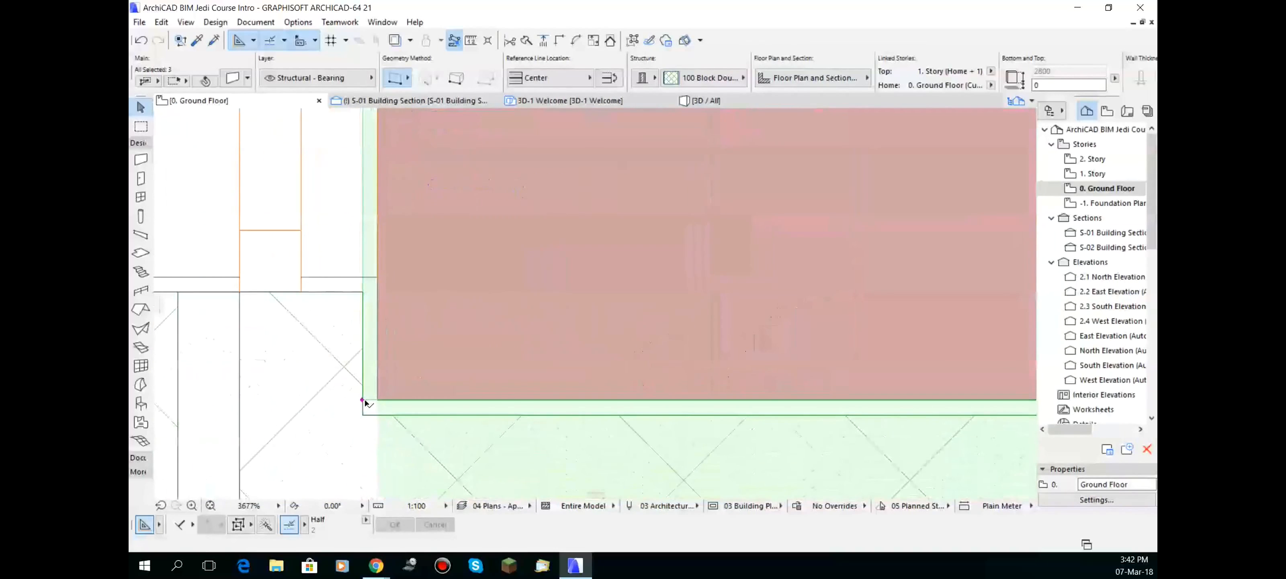
scroll(373, 396, "up", 11)
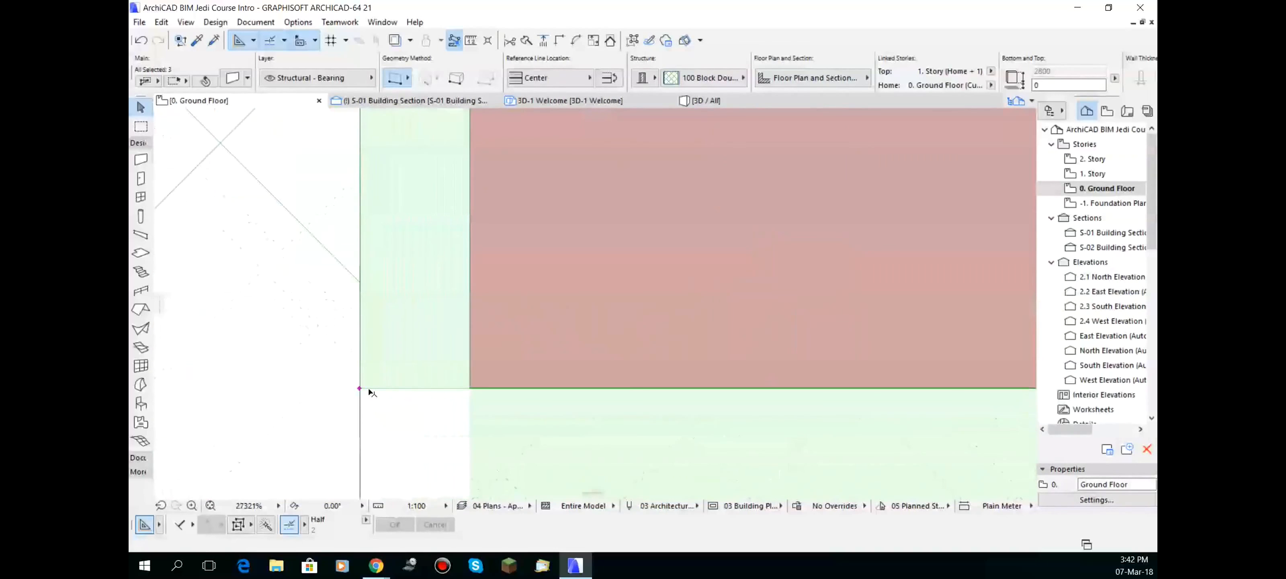
scroll(359, 390, "up", 10)
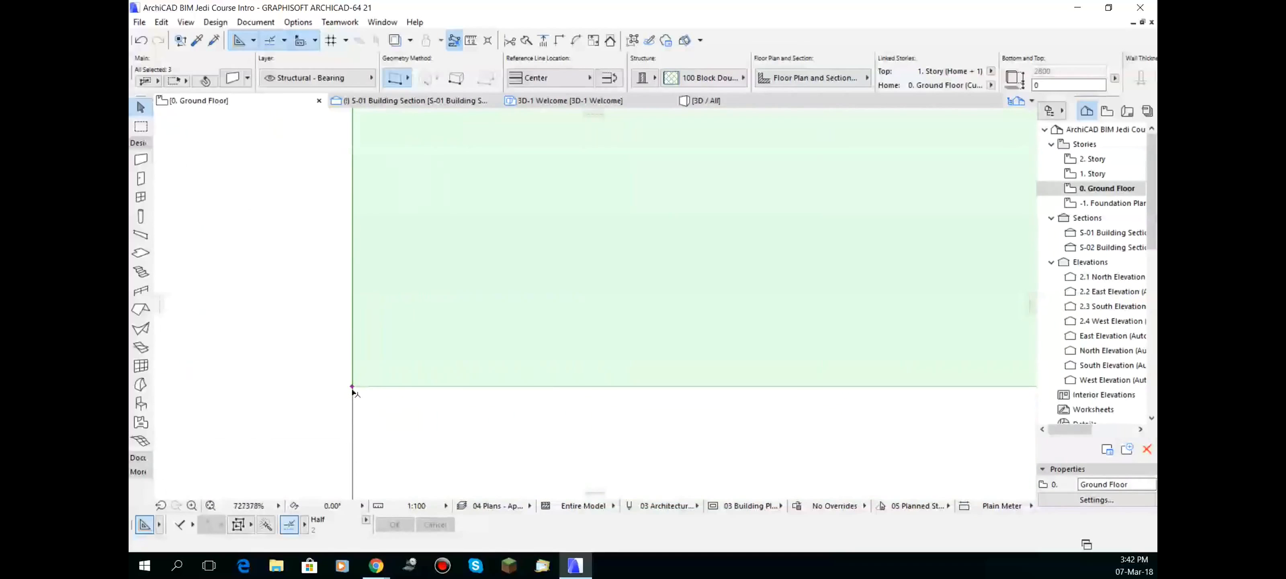
scroll(350, 391, "down", 4)
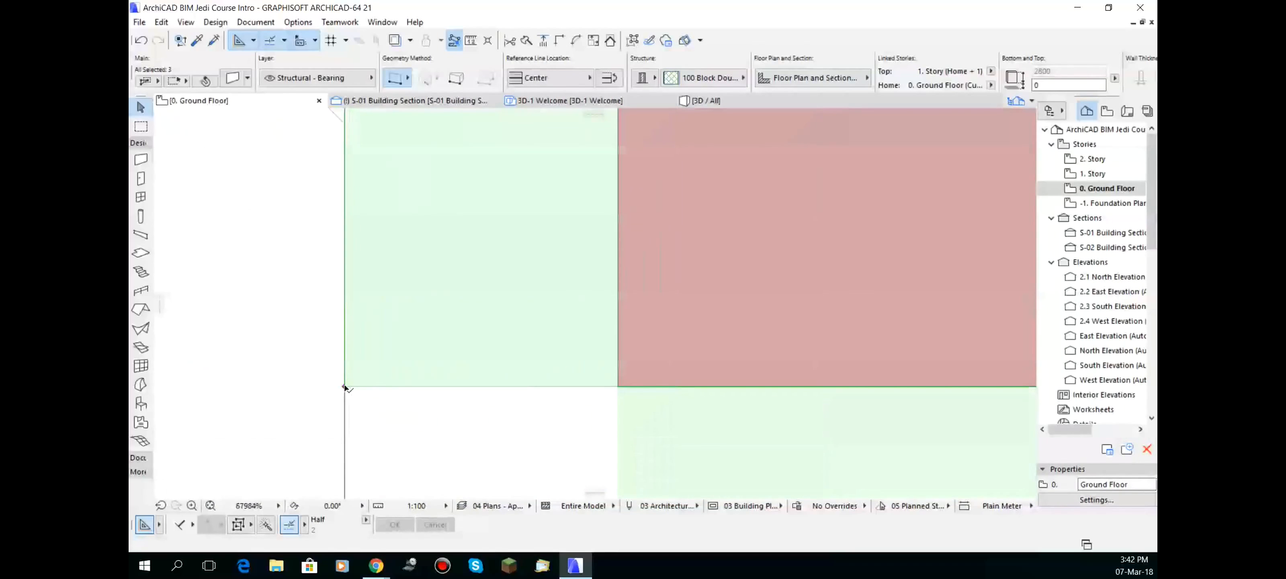
scroll(360, 384, "down", 15)
scroll(497, 372, "down", 8)
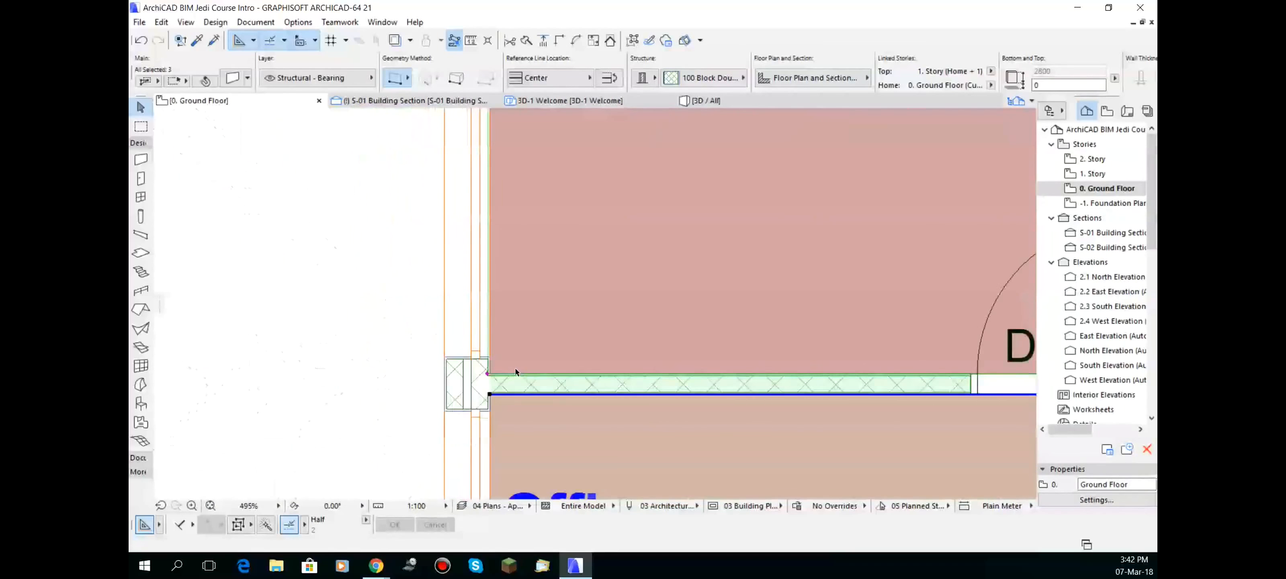
Examine the wall junction between Office 01 and Office 02 beside door D-01, clear the selection, and return to the whole floor plan
middle_click_drag(835, 345, 658, 383)
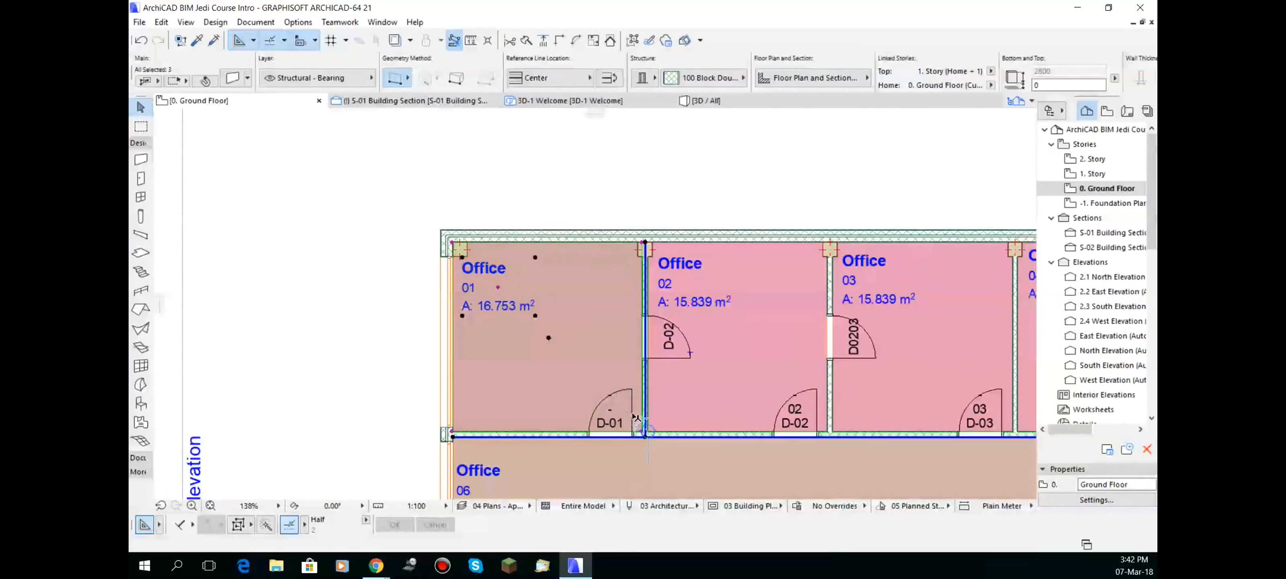
scroll(635, 417, "up", 7)
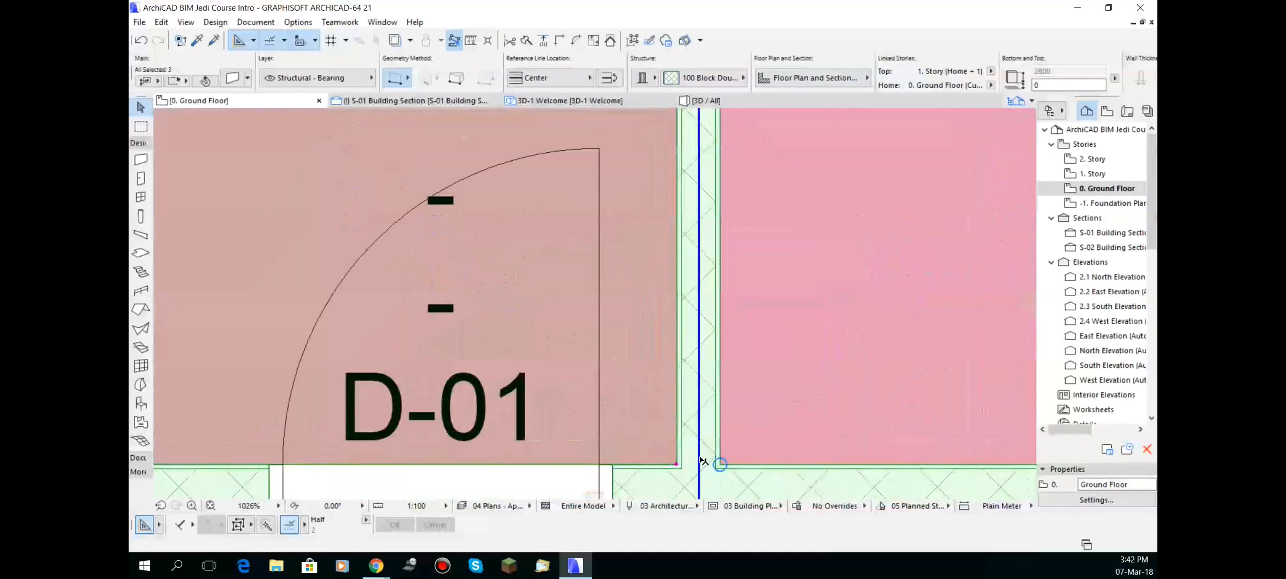
scroll(703, 461, "up", 2)
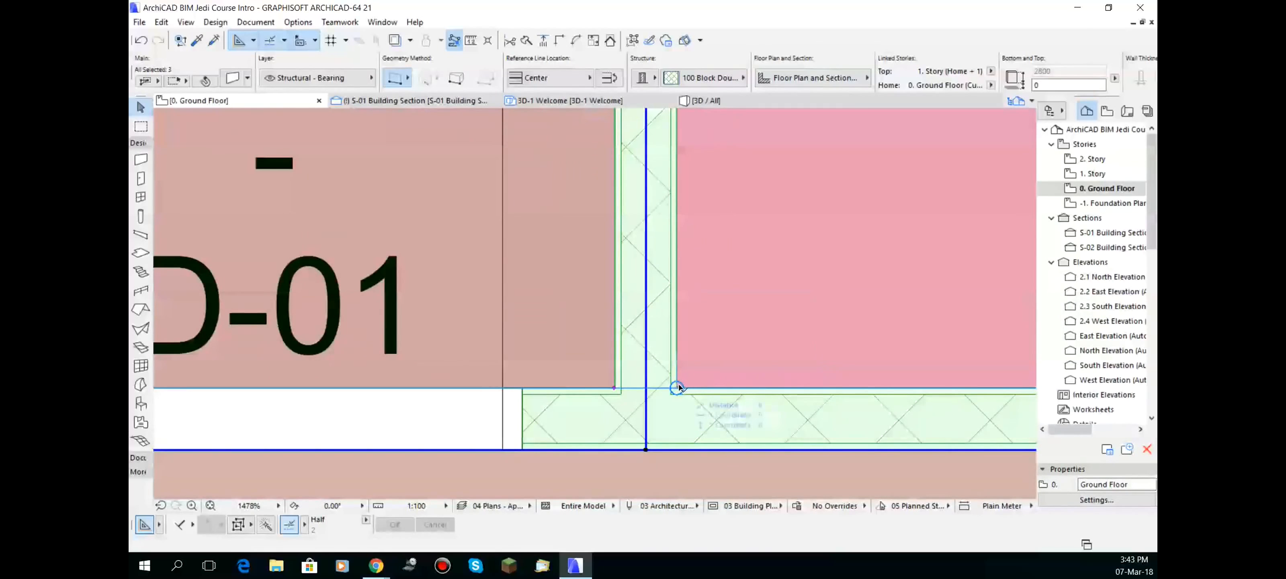
key("Escape")
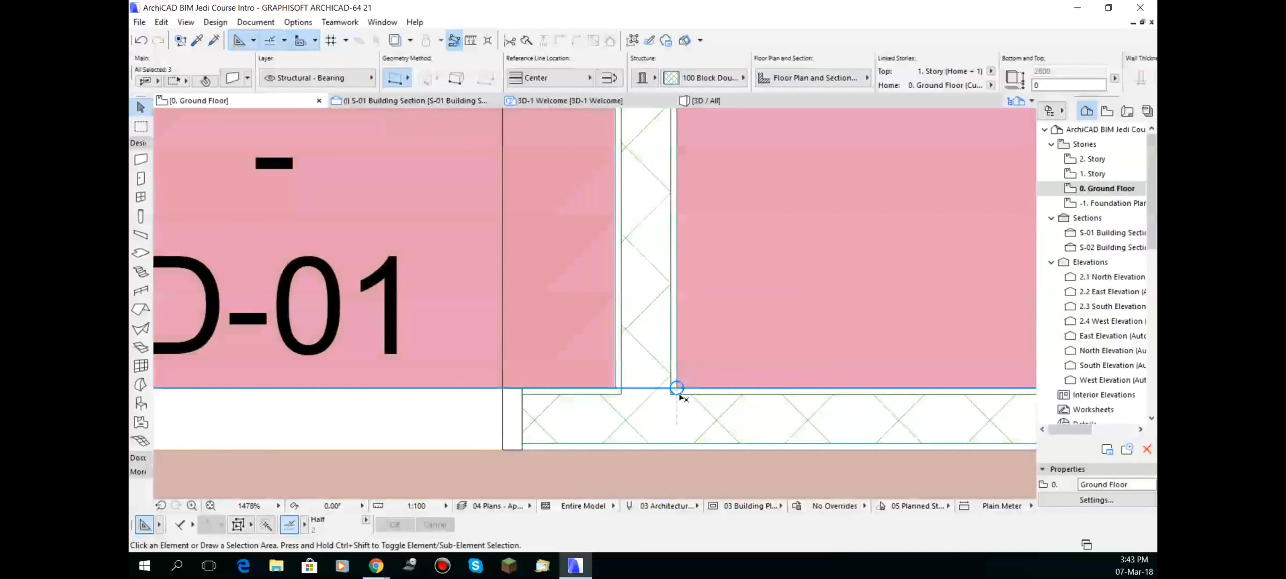
scroll(676, 387, "down", 4)
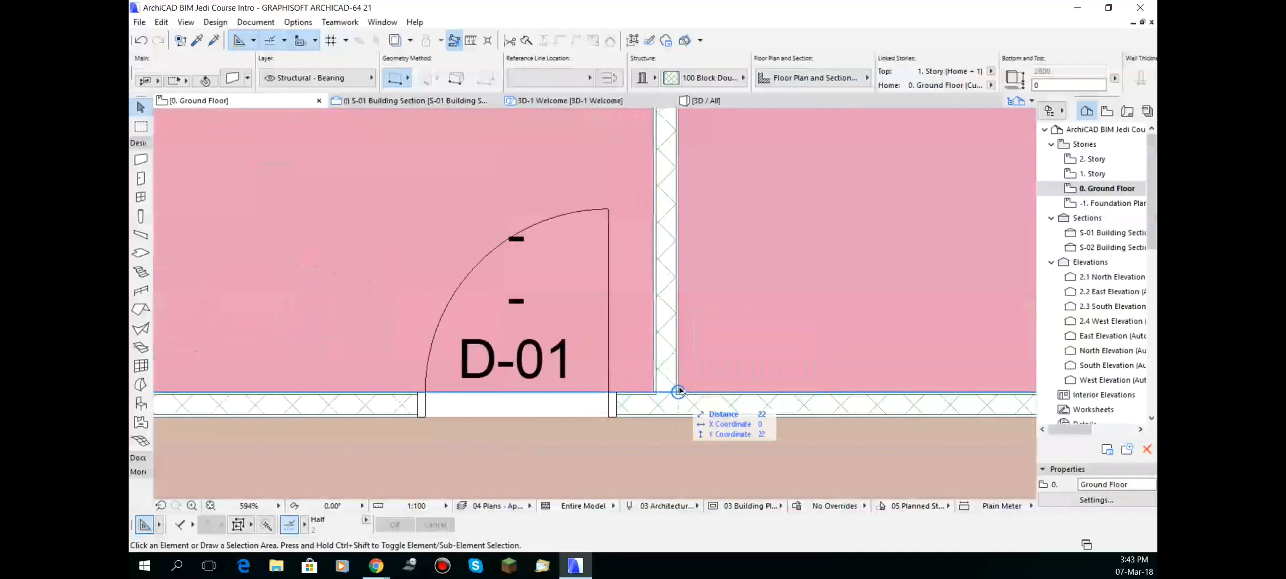
scroll(678, 390, "down", 1)
scroll(699, 363, "down", 8)
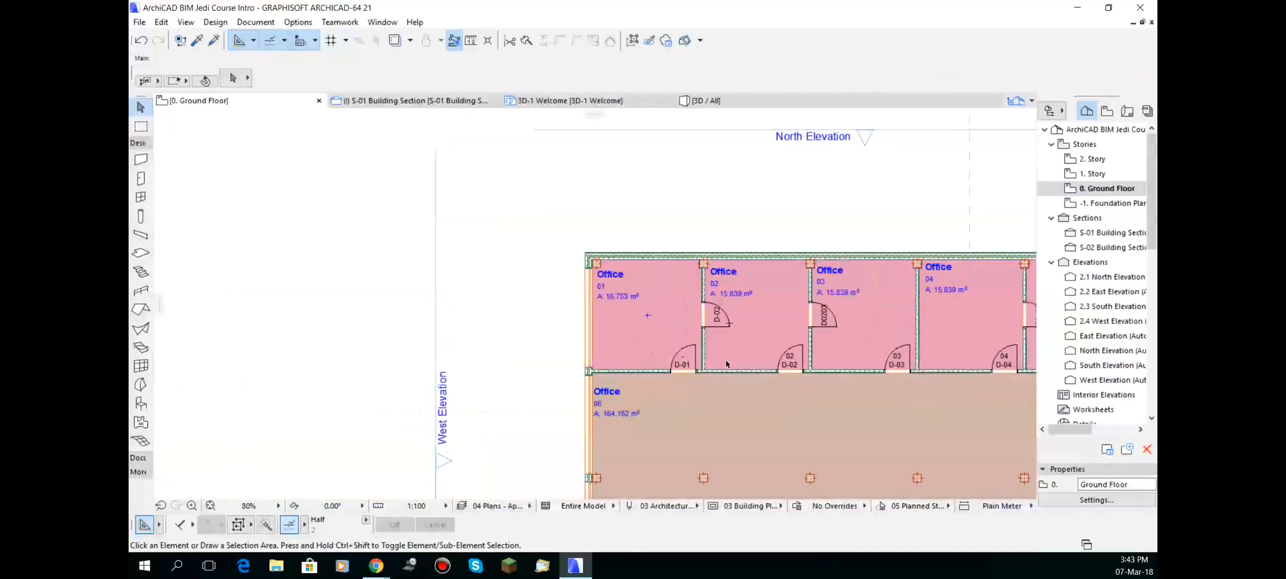
scroll(726, 361, "down", 2)
middle_click_drag(726, 361, 432, 308)
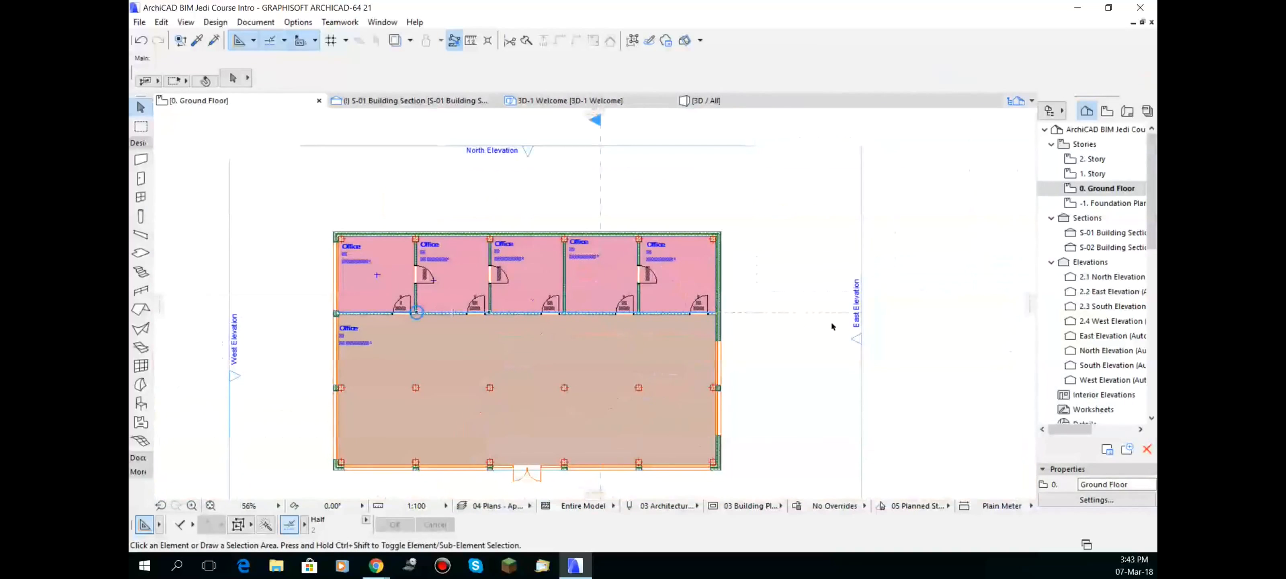
View the 2.1 North Elevation and compare the 2.3 South Elevation with the unnumbered South Elevation
double_click(1106, 277)
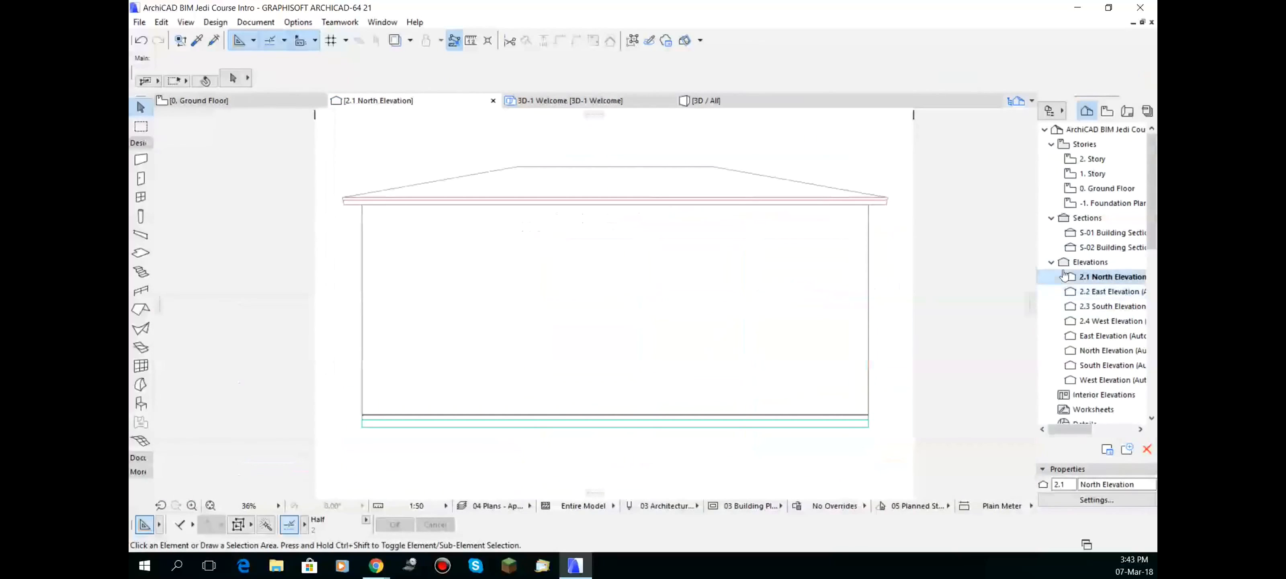
double_click(1101, 306)
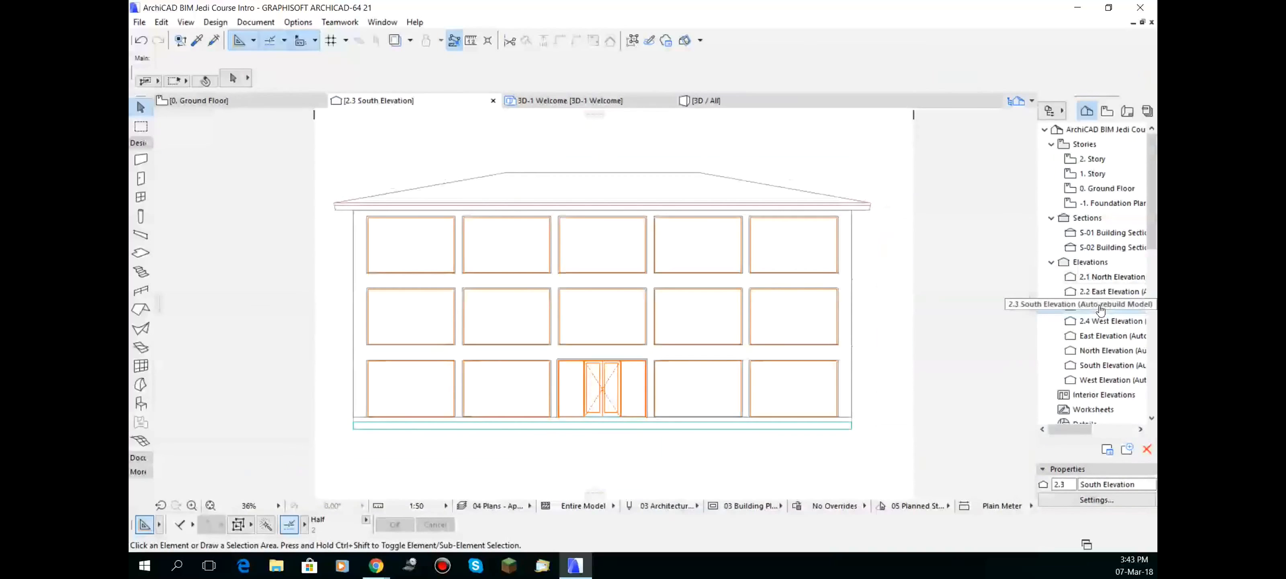
double_click(1088, 366)
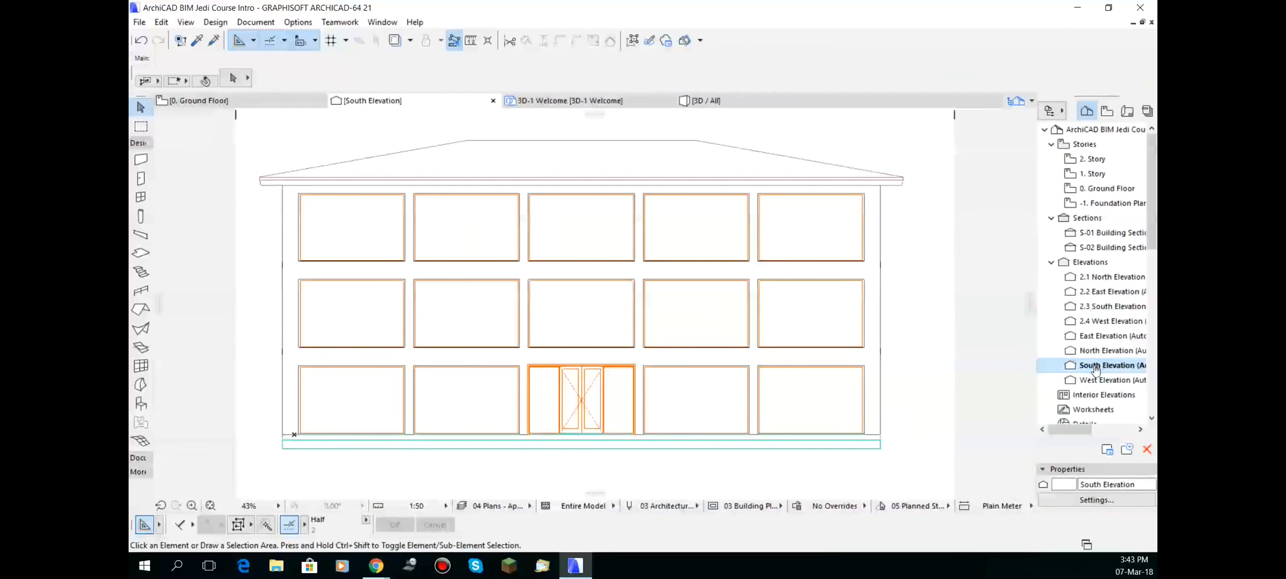
double_click(1117, 306)
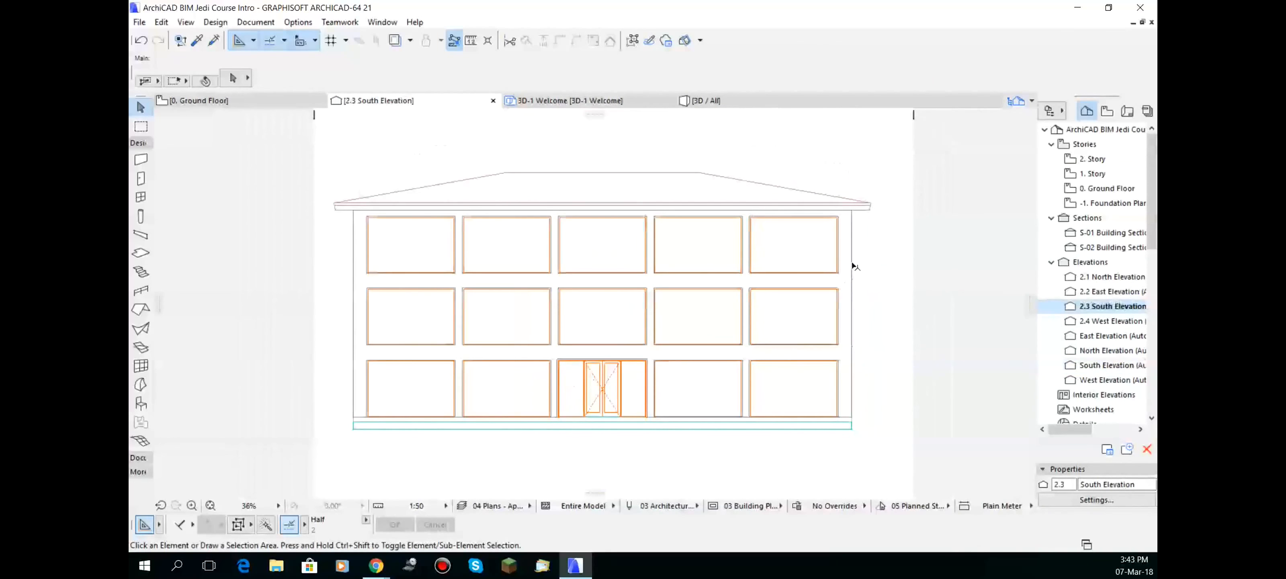
Hide the layer of the solid fill covering the facade in the 2.3 South Elevation
left_click(853, 240)
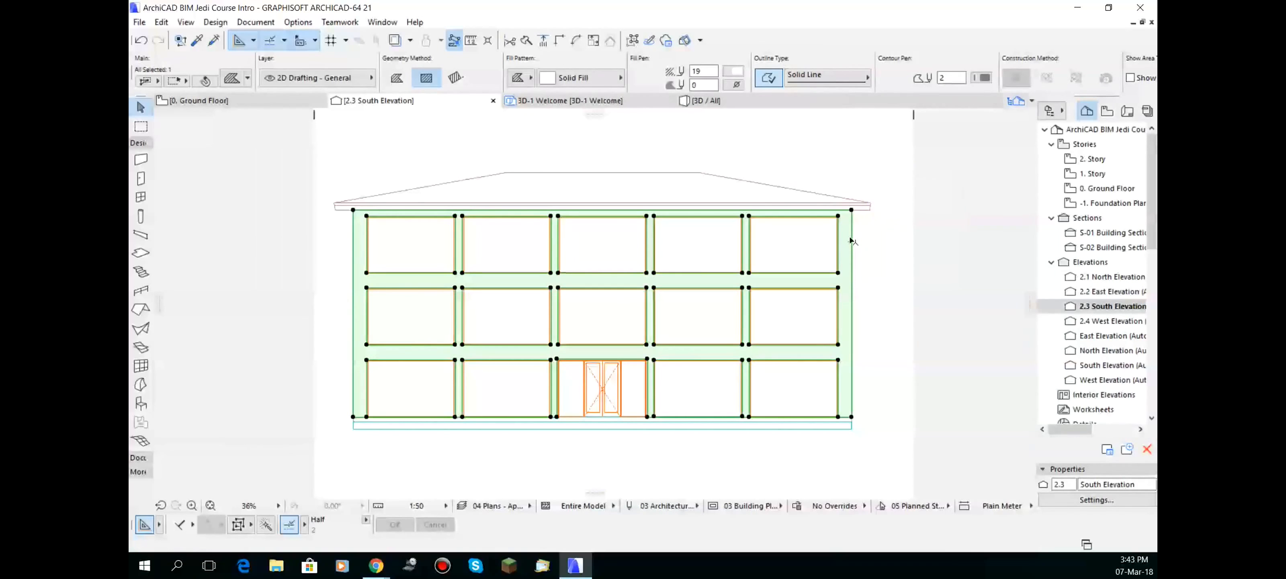
right_click(851, 234)
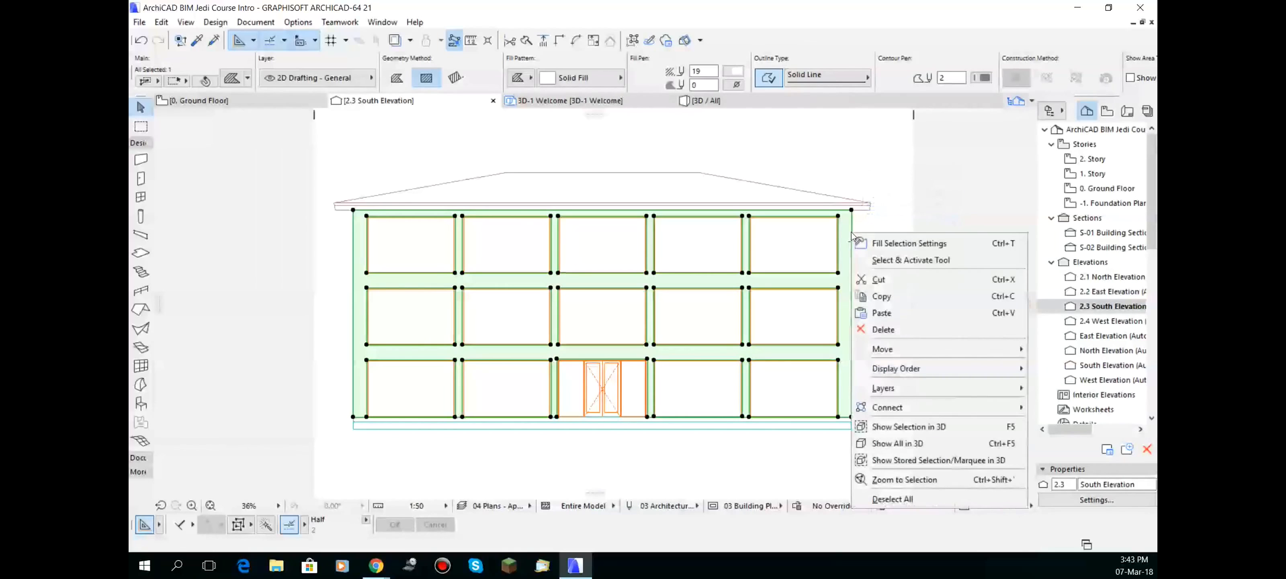
mouse_move(995, 386)
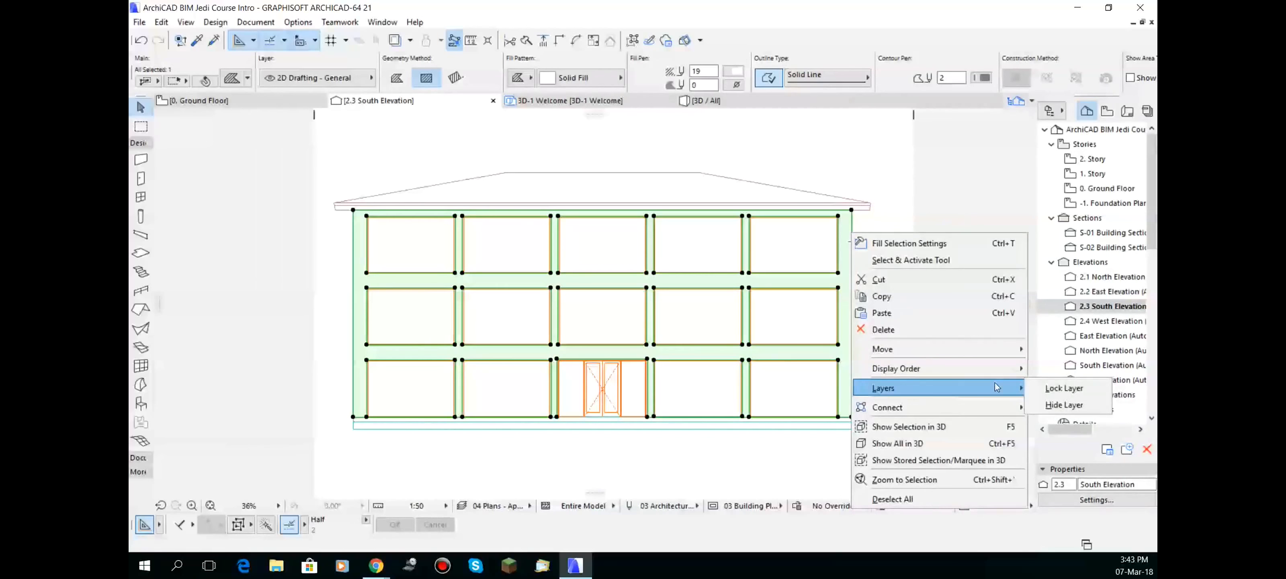
left_click(1063, 405)
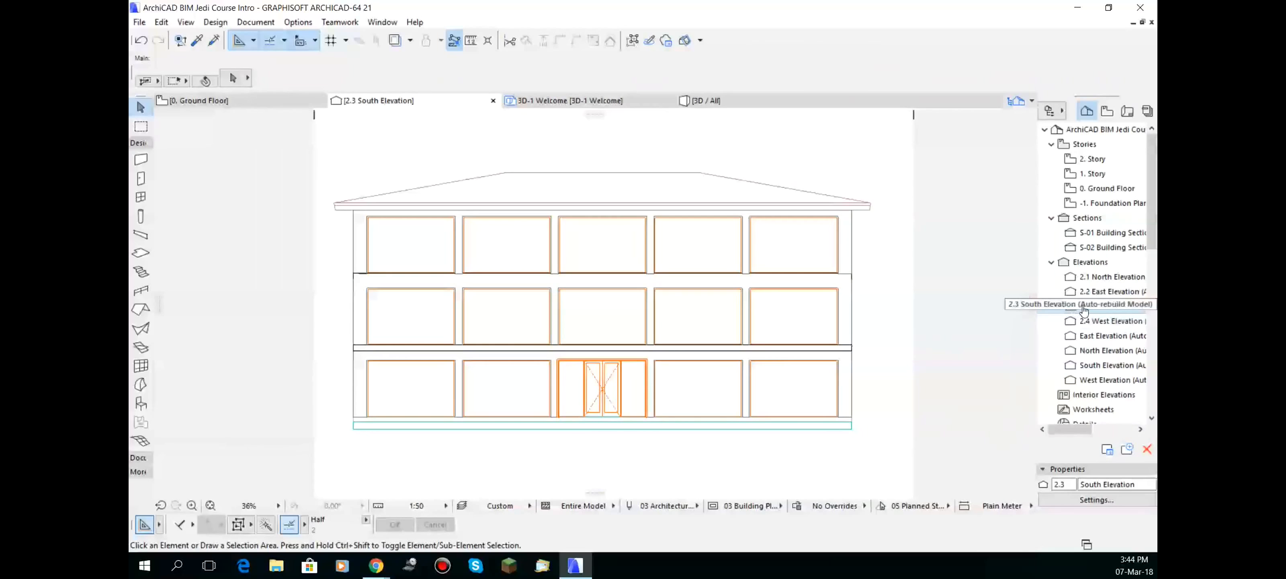
Compare the South Elevation with the 2.3 South Elevation and check the settings of the 1. Story slab in the latter
double_click(1093, 366)
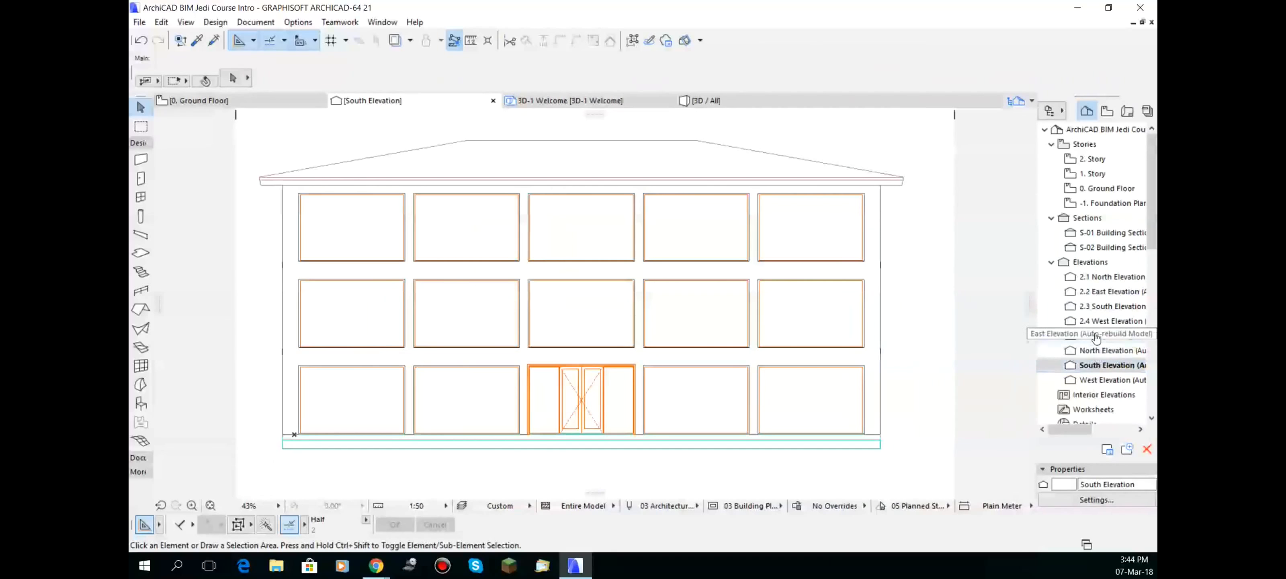
double_click(1094, 307)
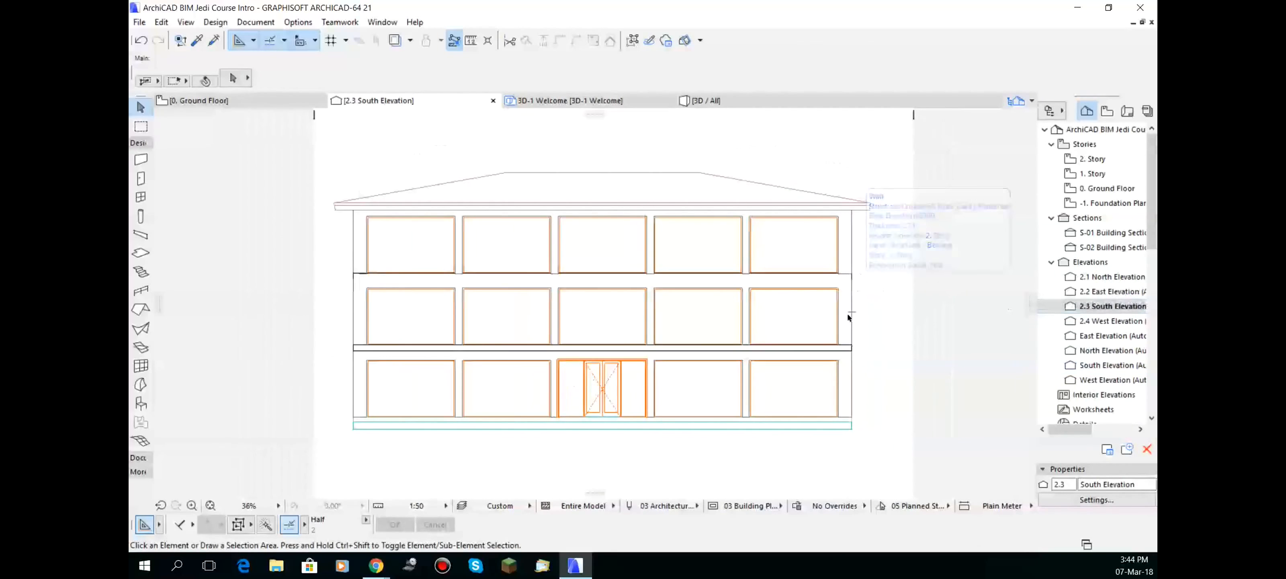
left_click(851, 350)
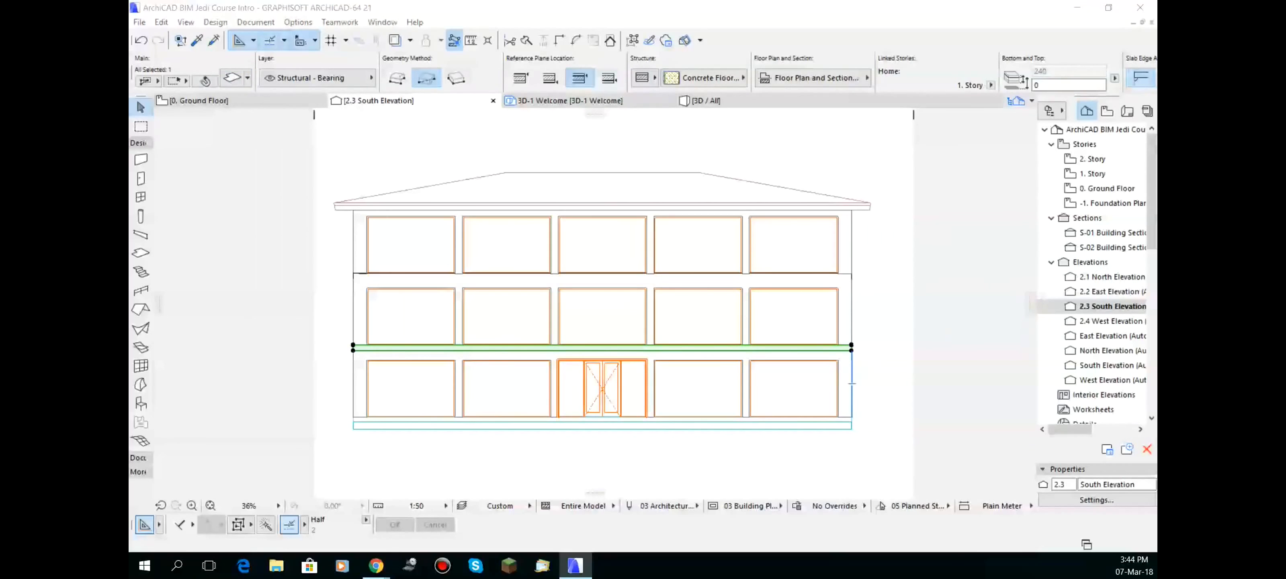
key("ctrl+t")
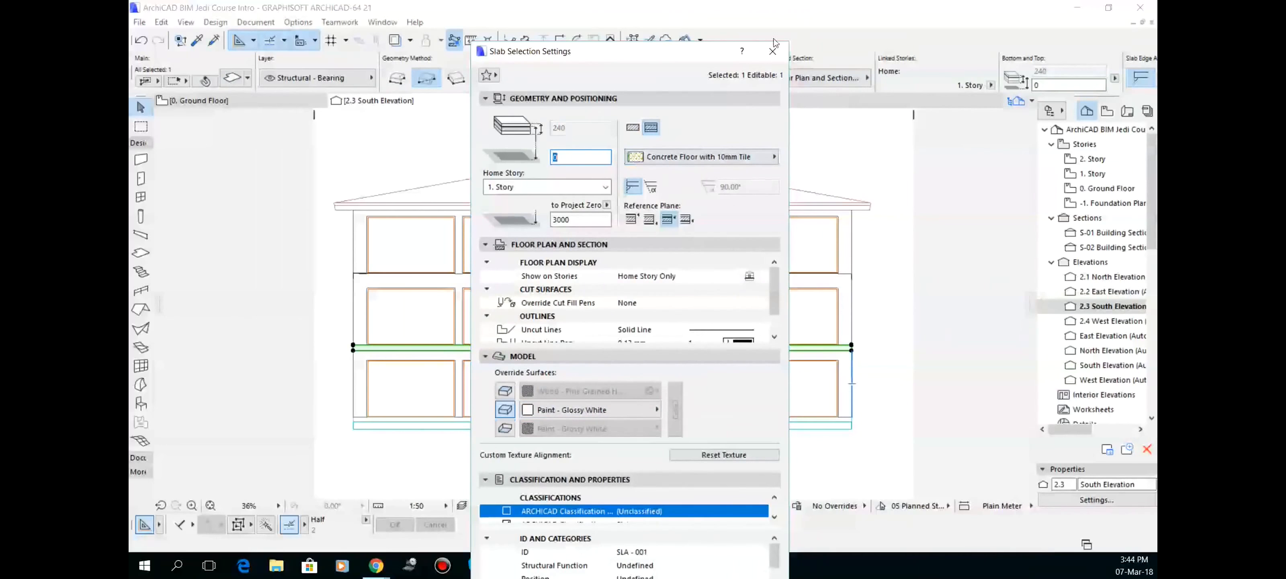
left_click(771, 54)
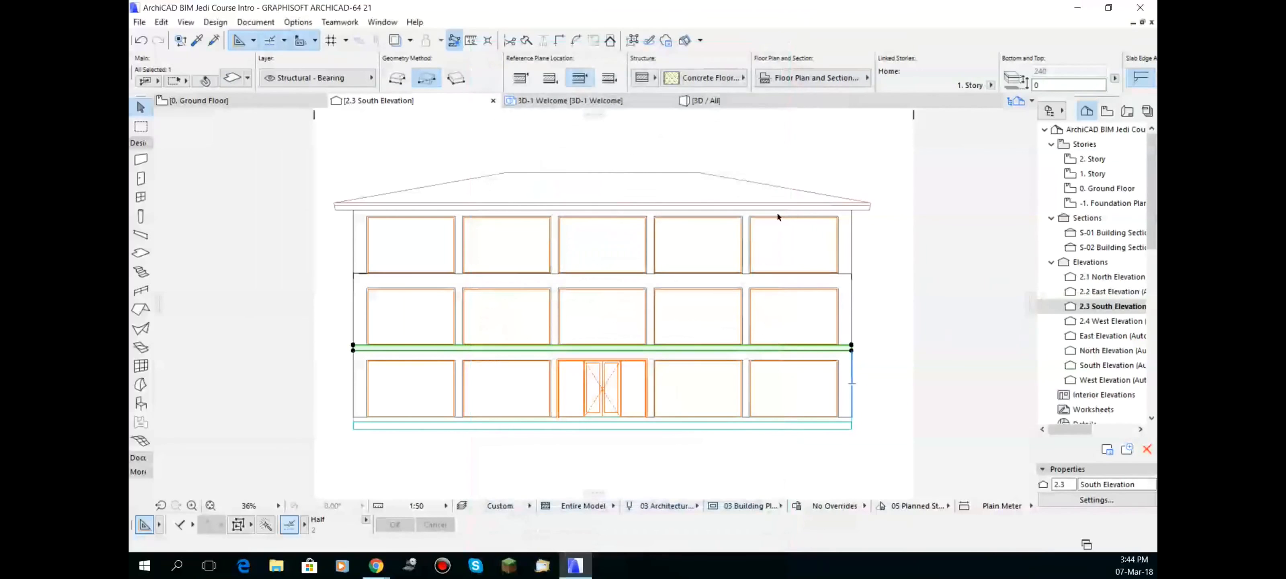
Check the 1. Story facade wall's Model settings, including surface overrides and junction order, cancel the dialog and clear the selection
left_click(853, 304)
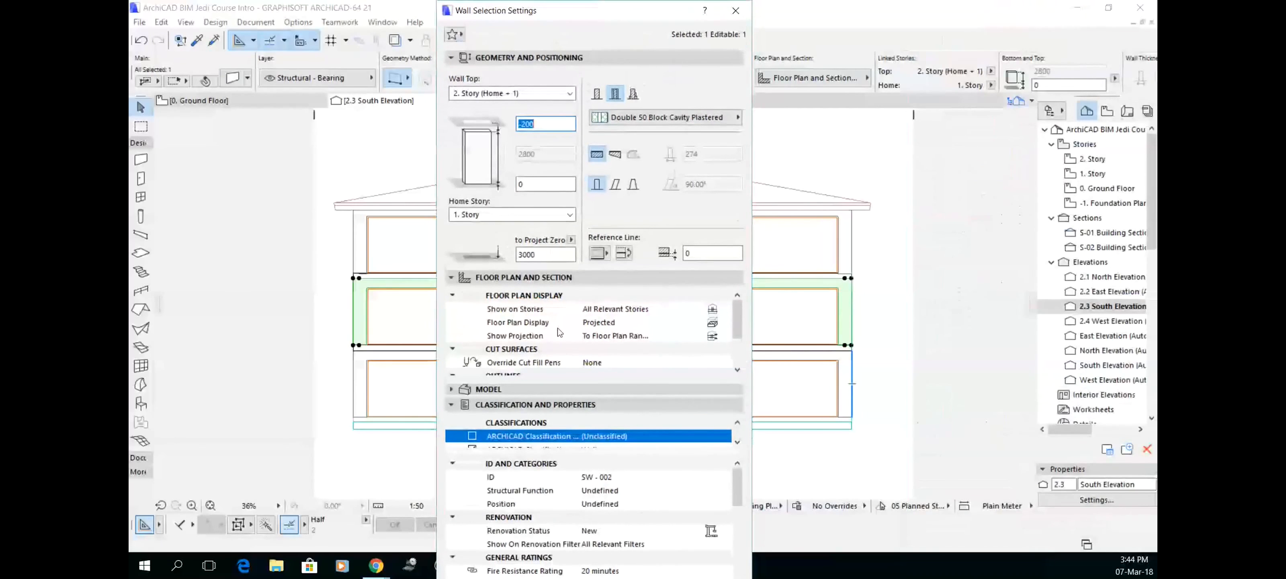
left_click(452, 404)
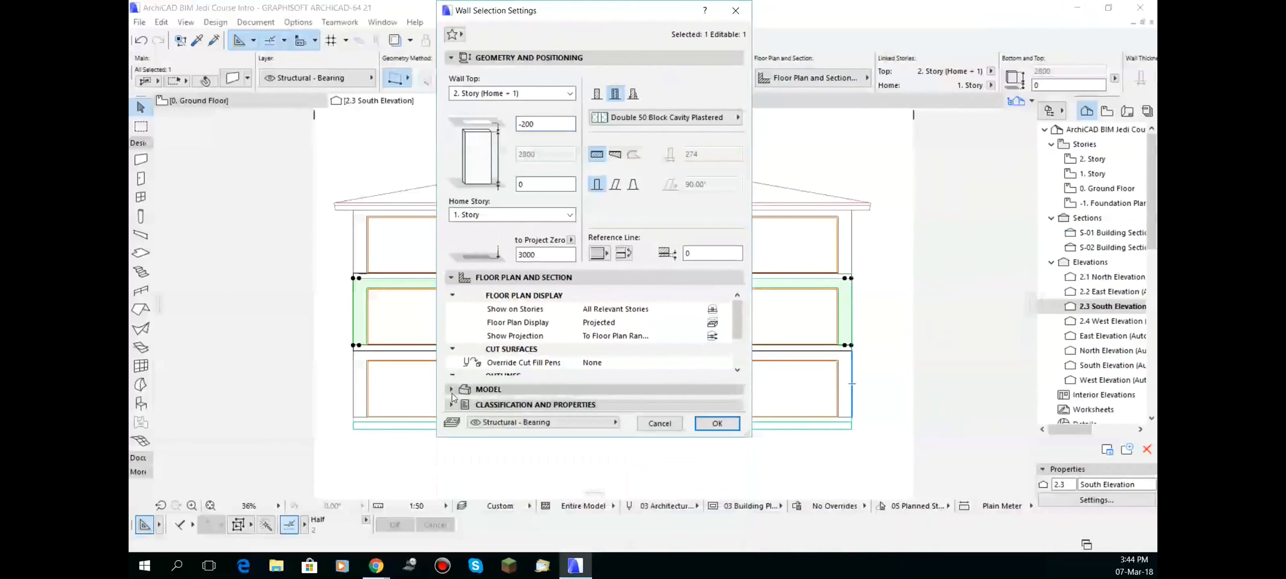
left_click(451, 390)
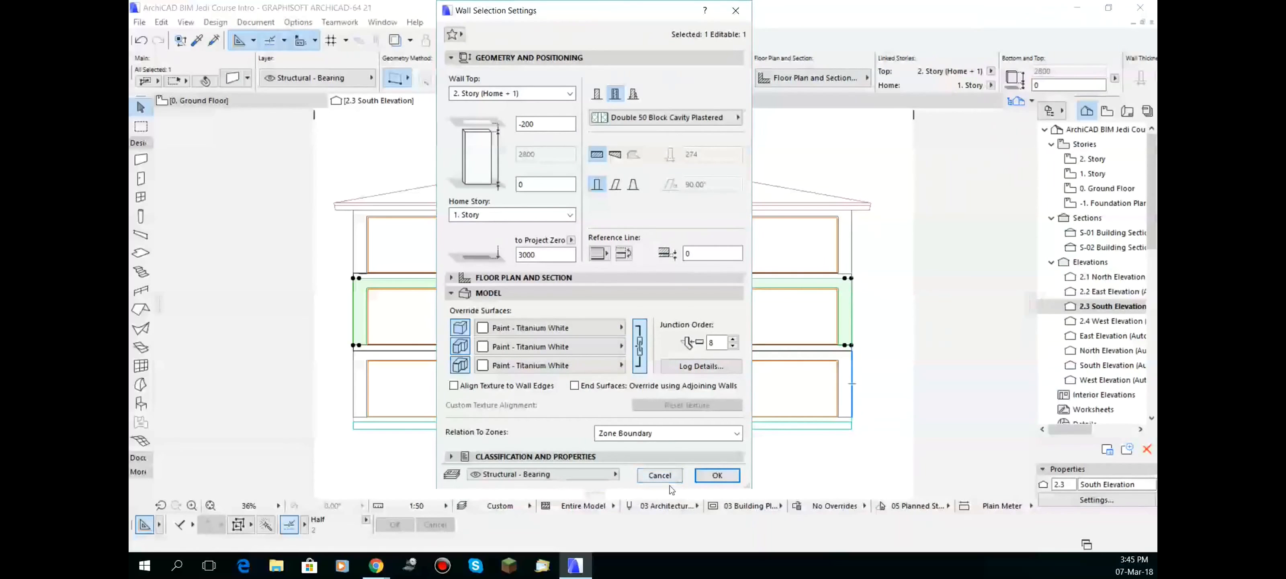
left_click(679, 474)
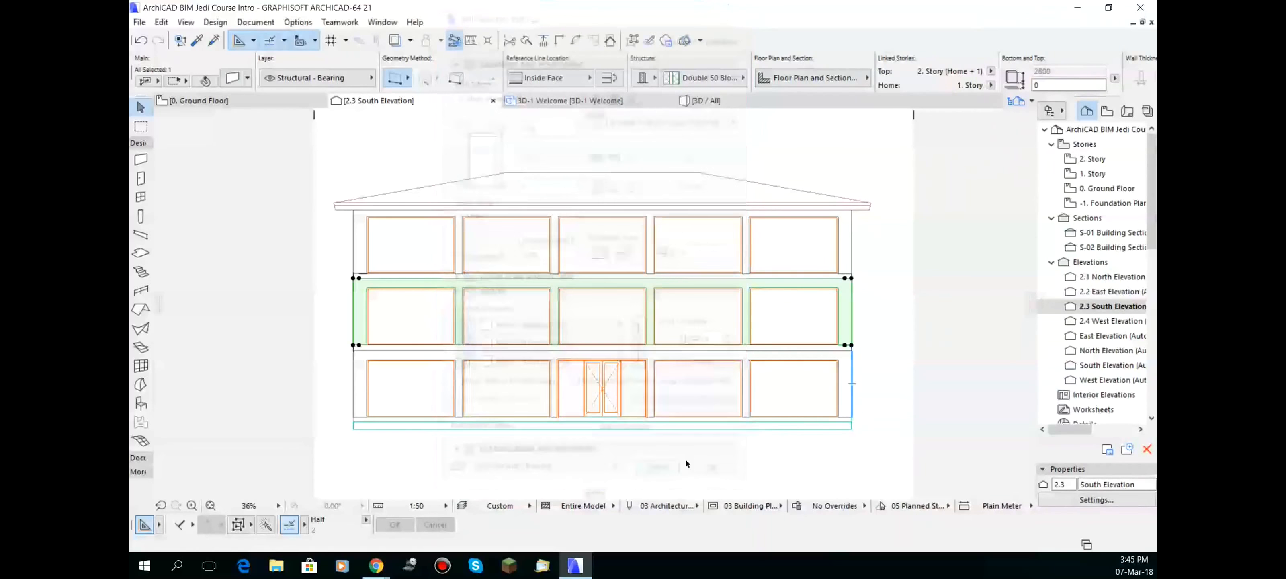
key("Escape")
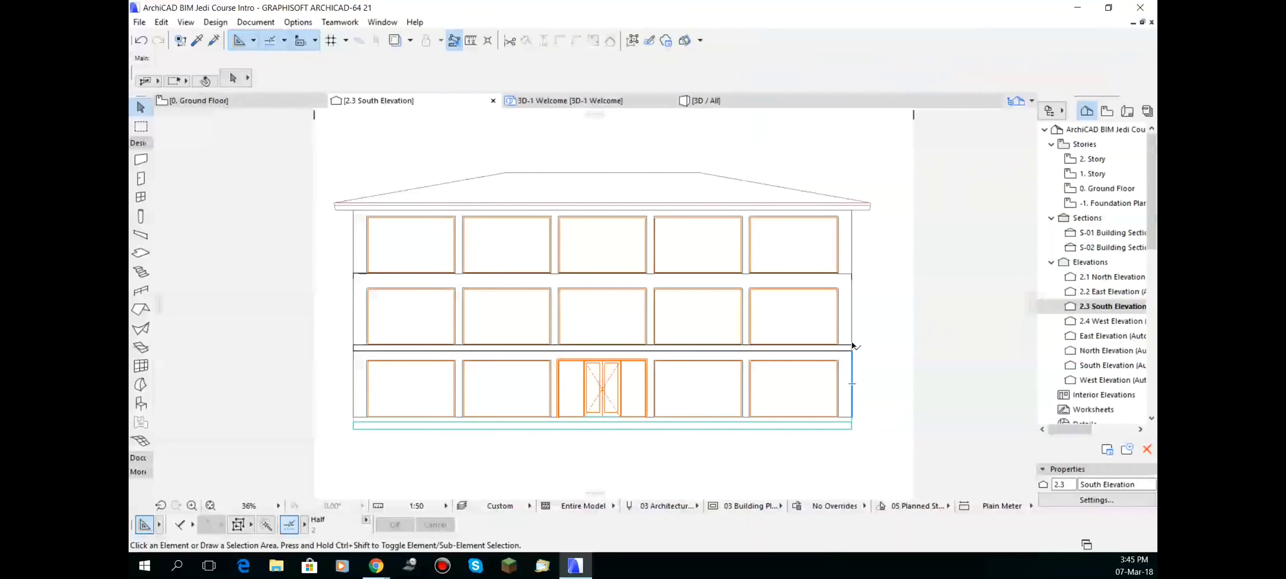
Override the 1. Story slab's edge surface with Paint - Titanium White and clear the selection
left_click(853, 345)
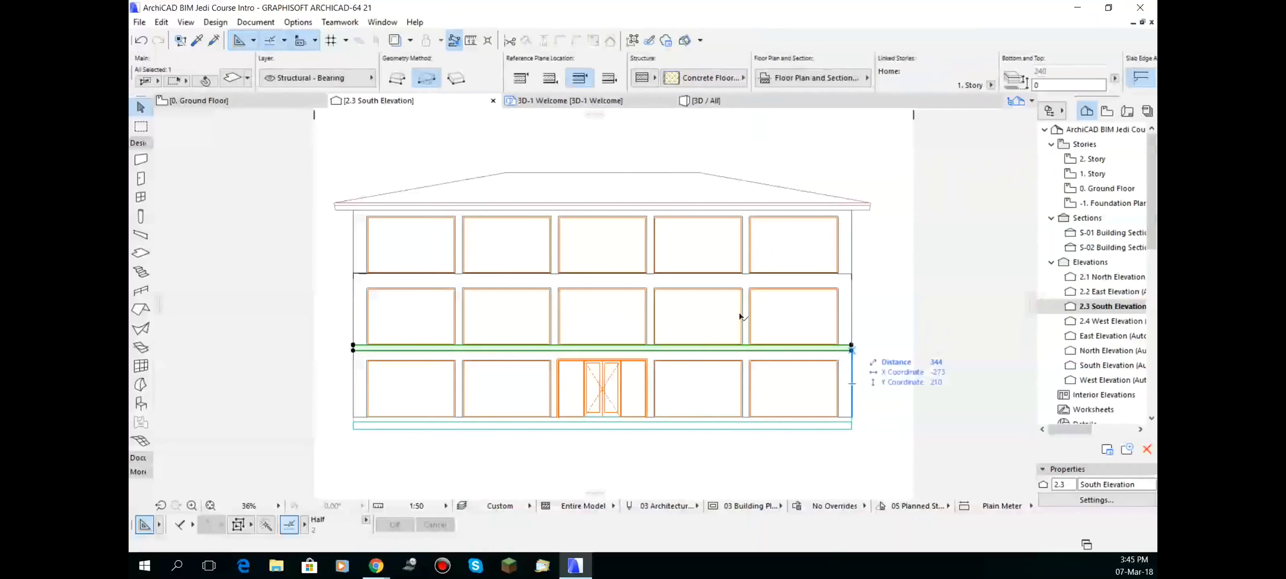
left_click(229, 79)
left_click(599, 409)
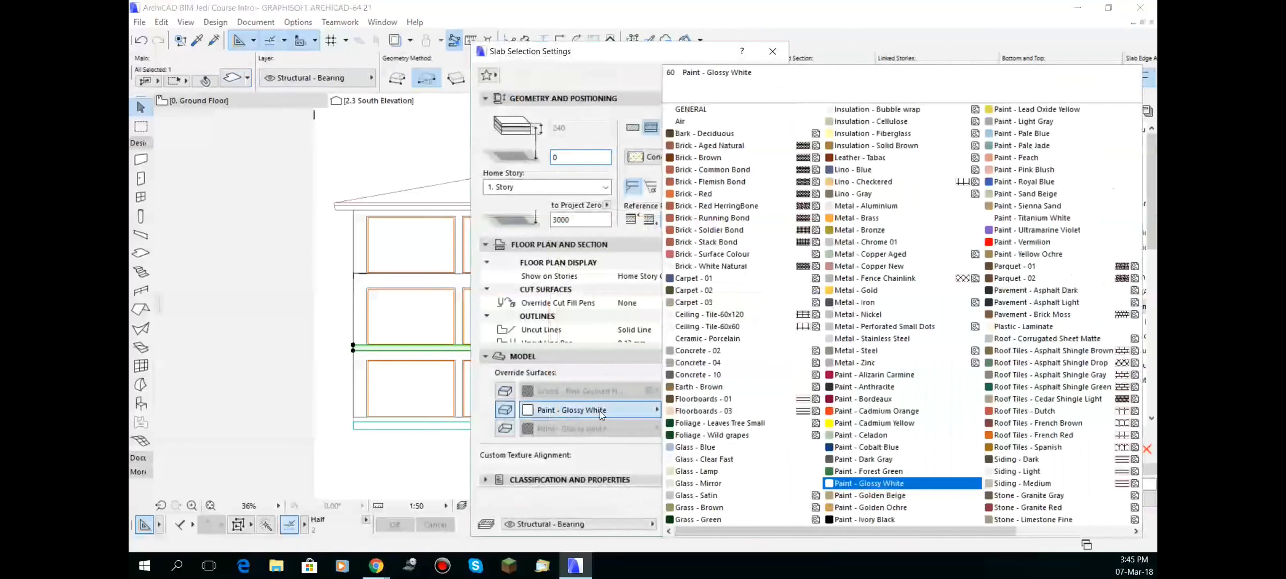
left_click(1089, 223)
left_click(751, 525)
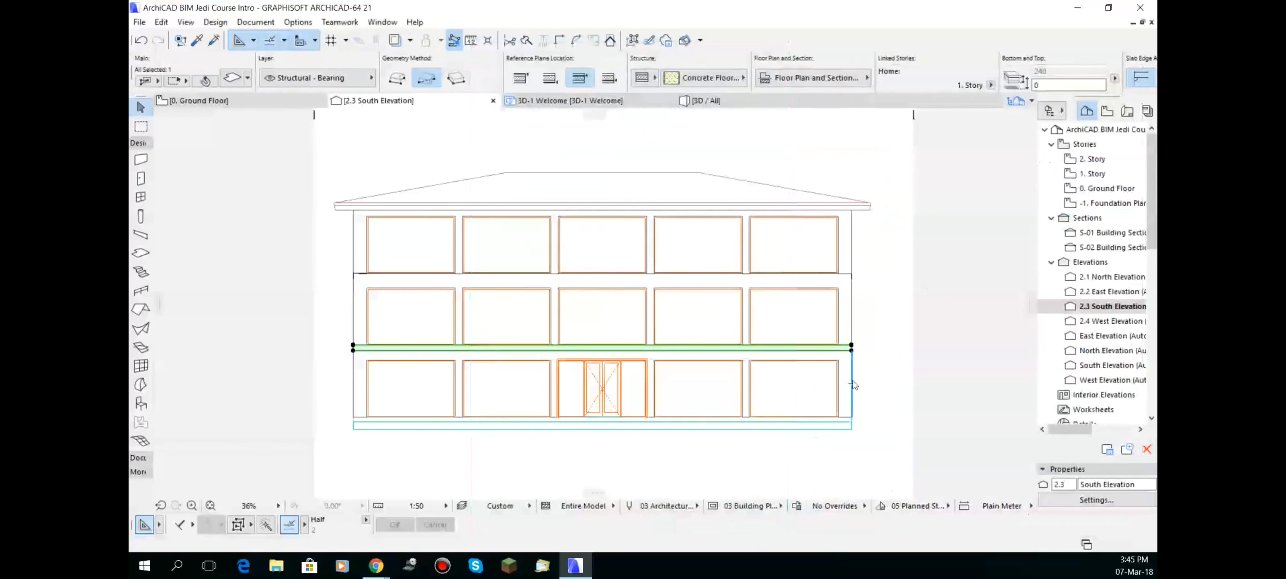
left_click(878, 337)
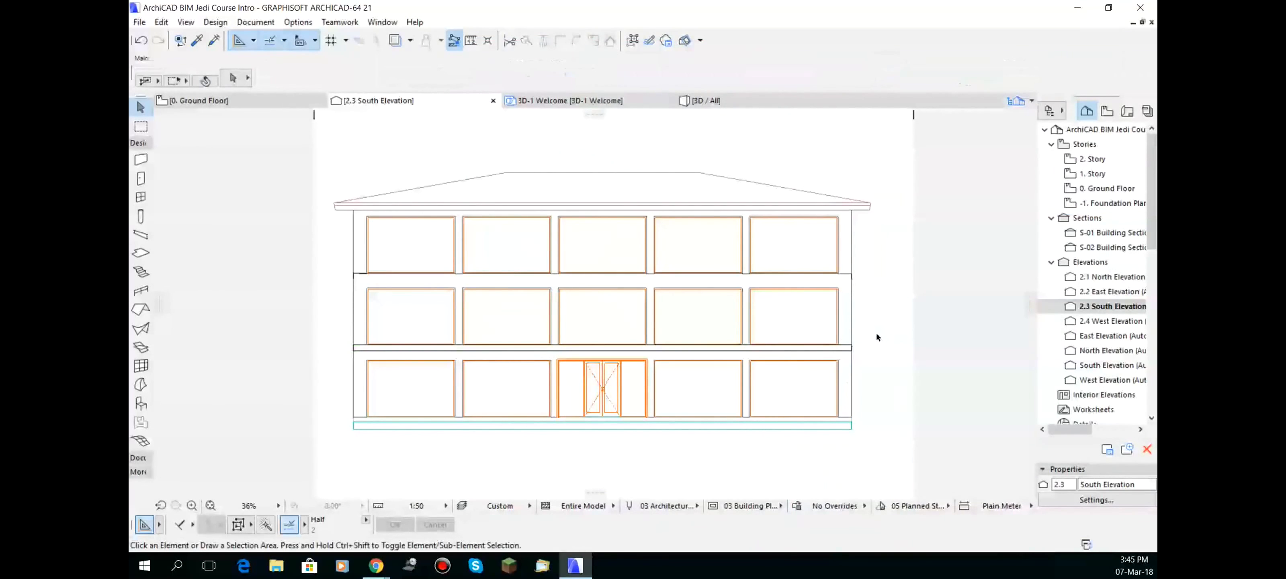
Open the 2.2 East Elevation and inspect the 1. Story slab edge and the ground floor facade wall
left_click(1124, 292)
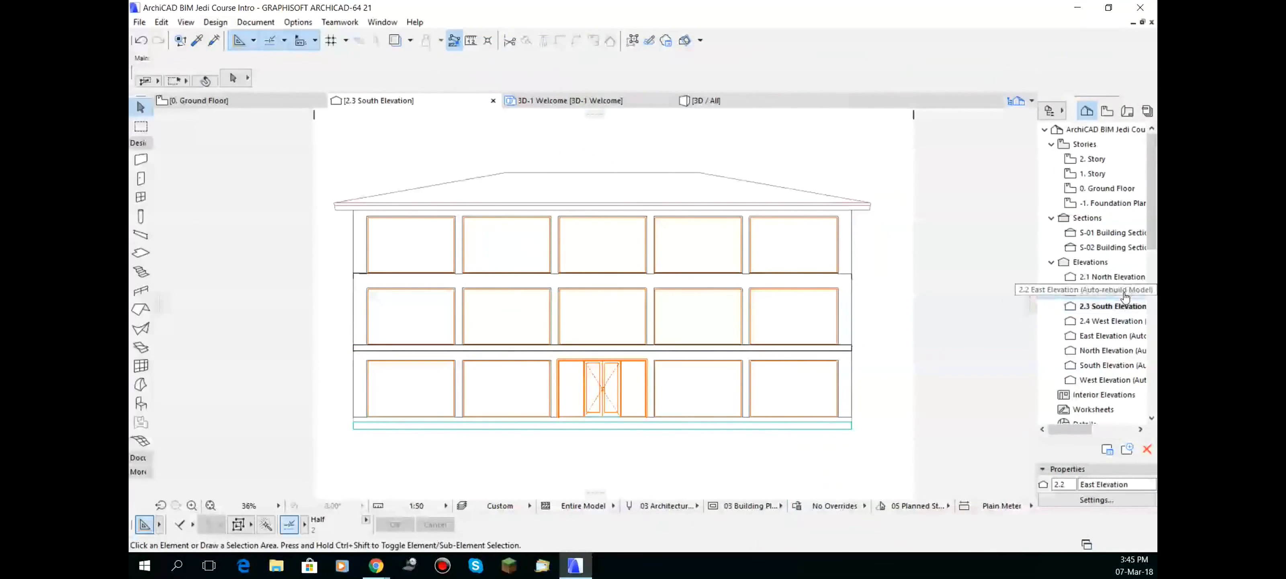
double_click(1124, 293)
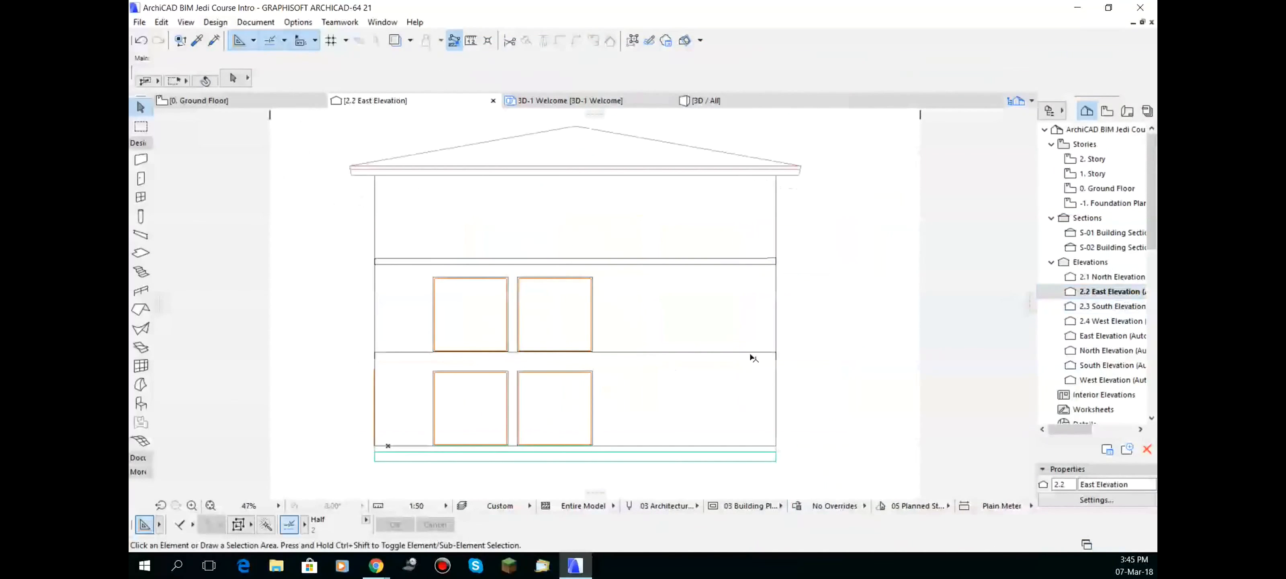
left_click(777, 356)
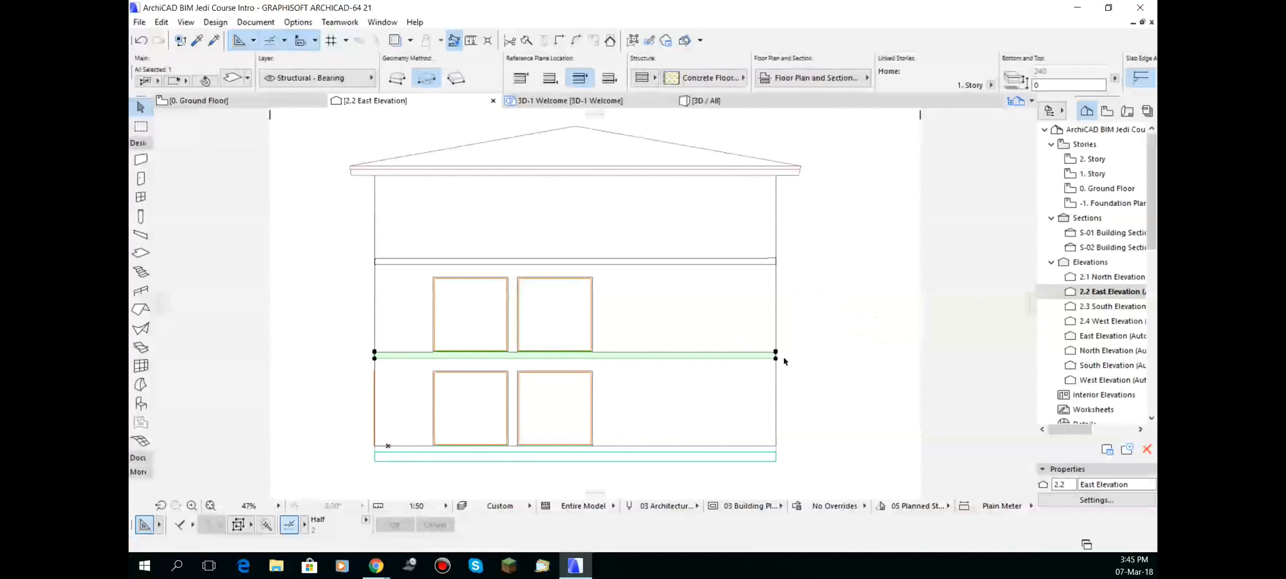
left_click(796, 353)
left_click(775, 387)
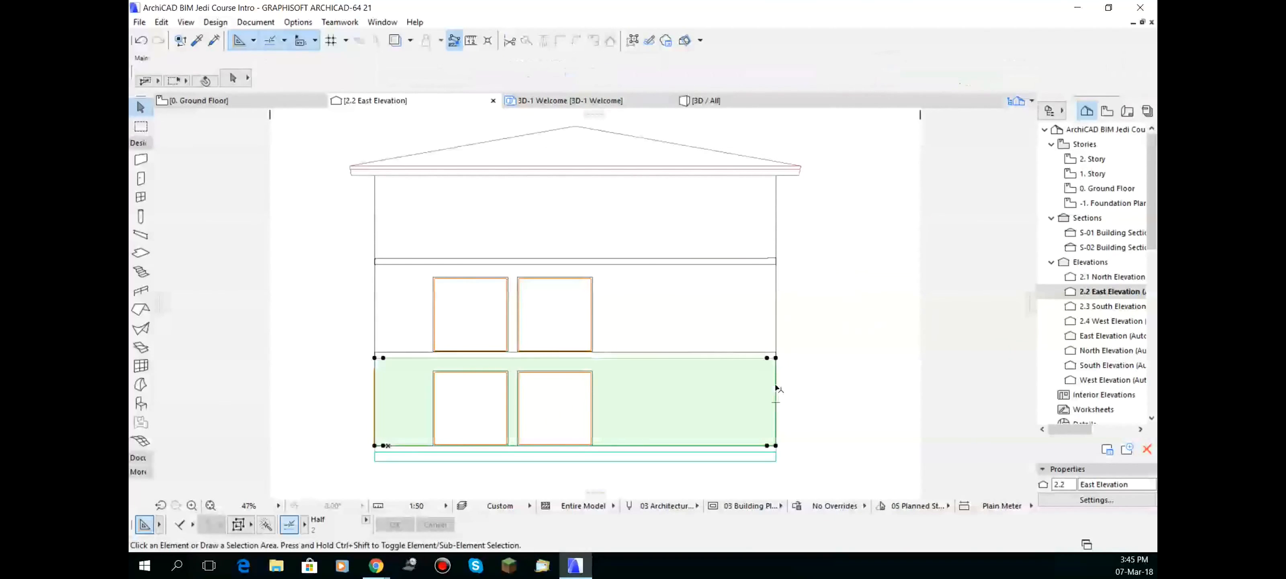
key("Escape")
left_click(776, 358)
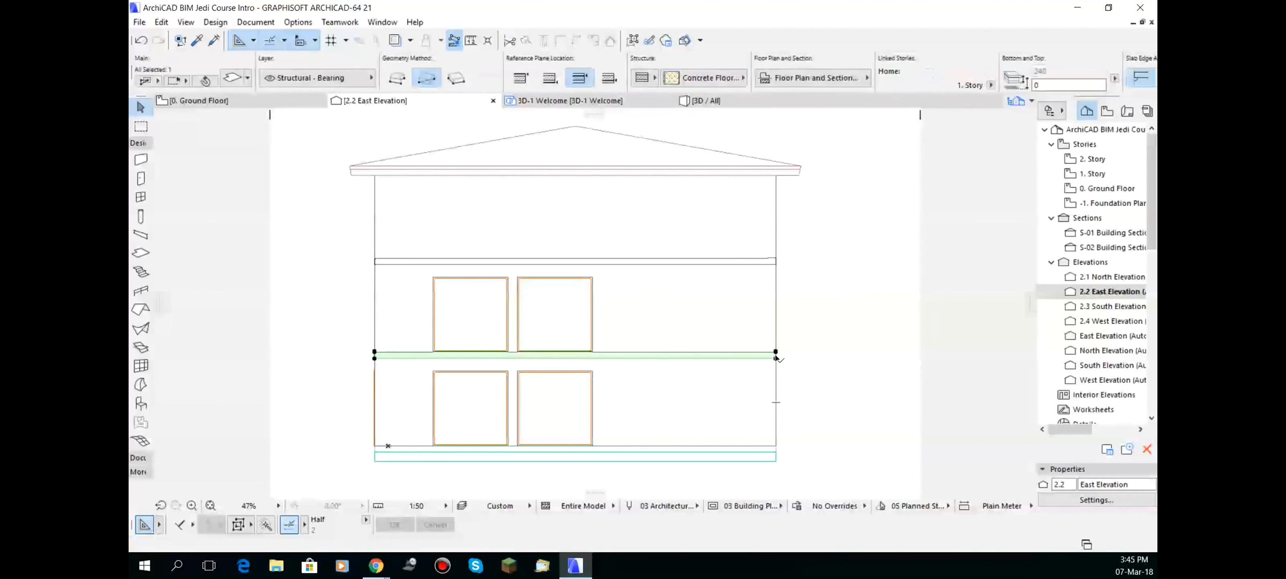
left_click(792, 354)
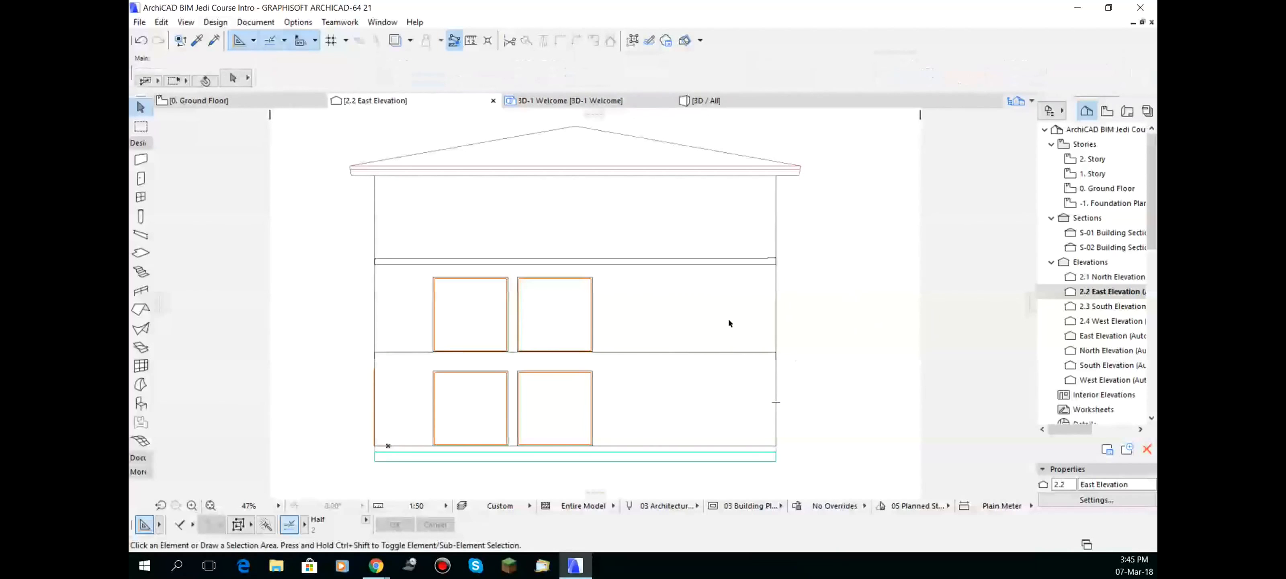
Undo and redo the slab surface change, comparing the slab lines in the 2.2 East Elevation each time
left_click(140, 41)
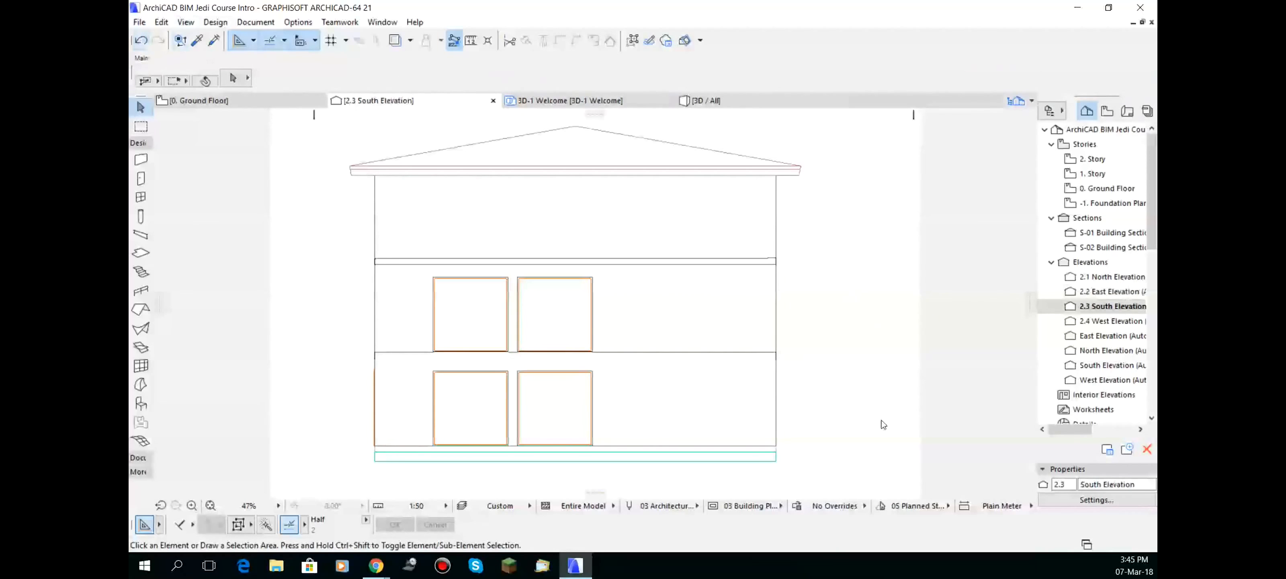
double_click(1103, 293)
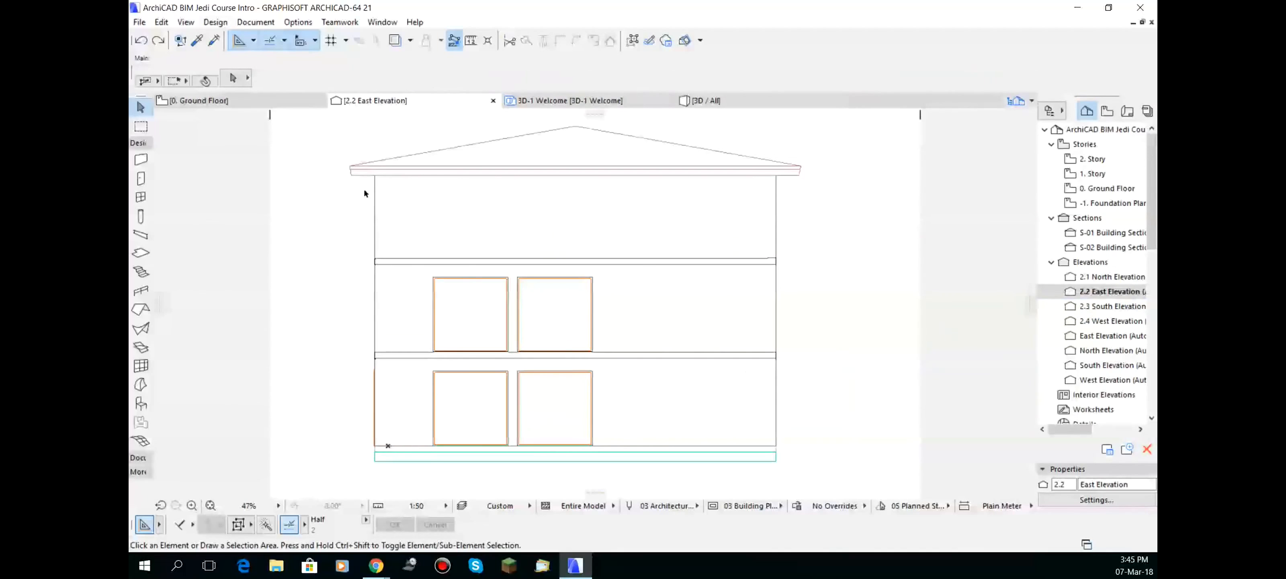
left_click(160, 41)
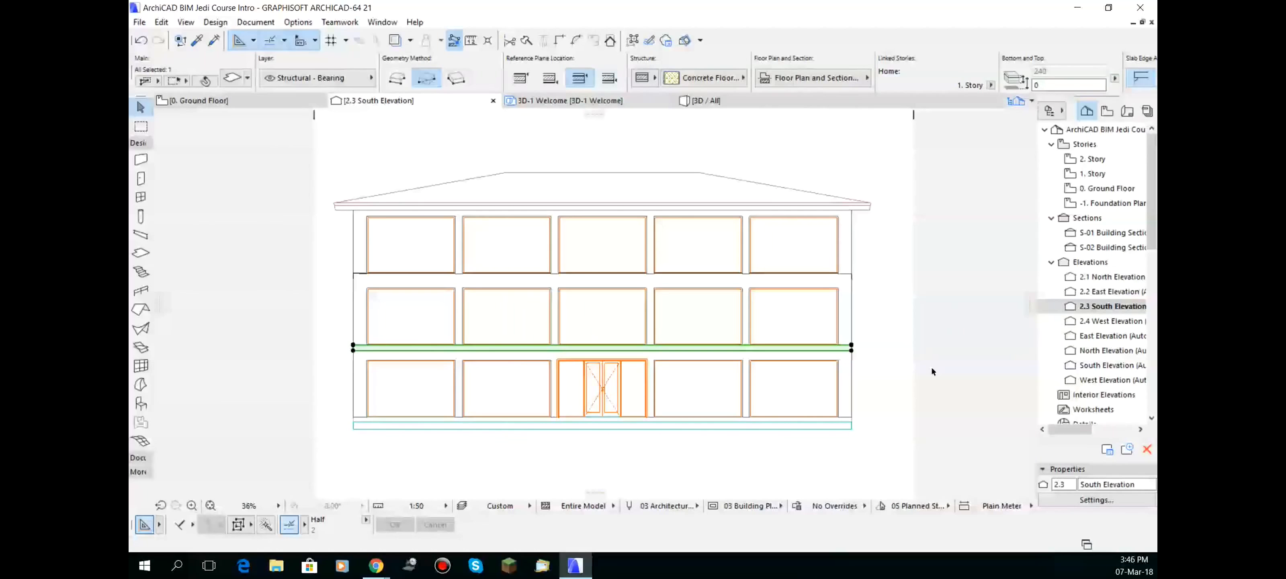
double_click(1106, 291)
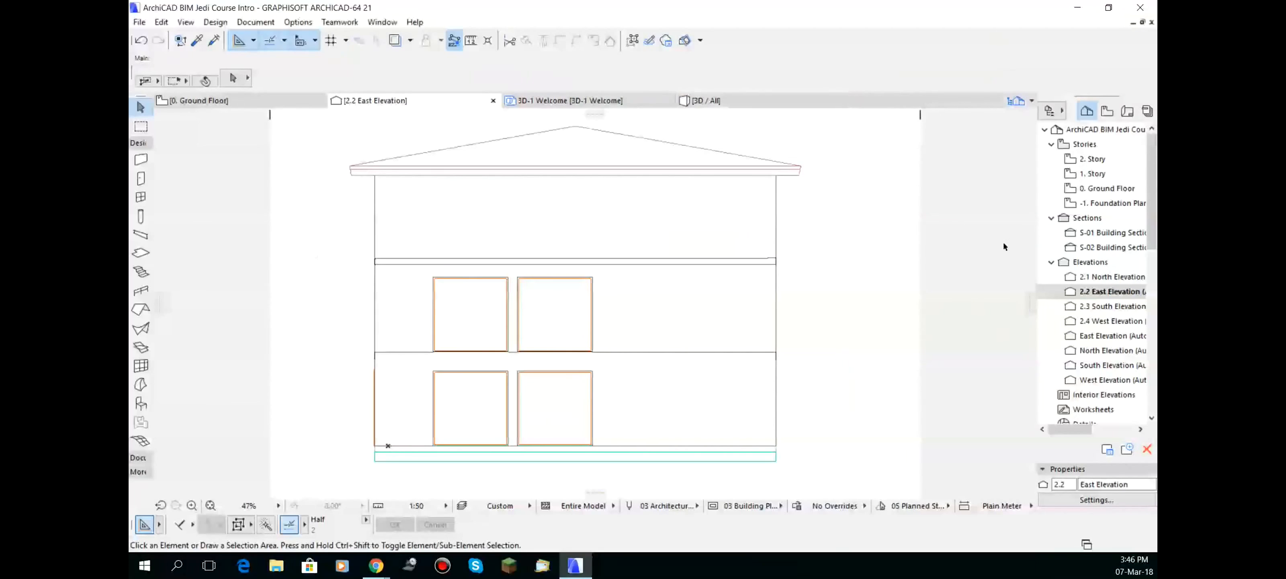
Inspect the facade fill in the saved Sloppy Work 2.2 East Elevation view, then switch to the 0. Ground Floor plan view
left_click(1107, 111)
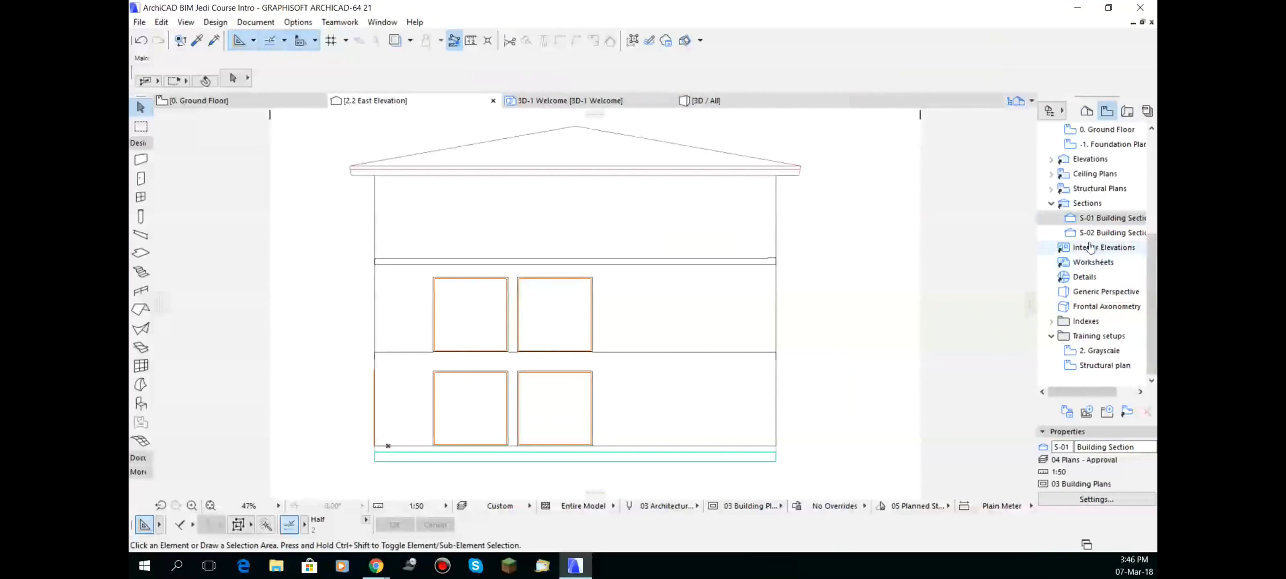
scroll(1076, 202, "up", 1)
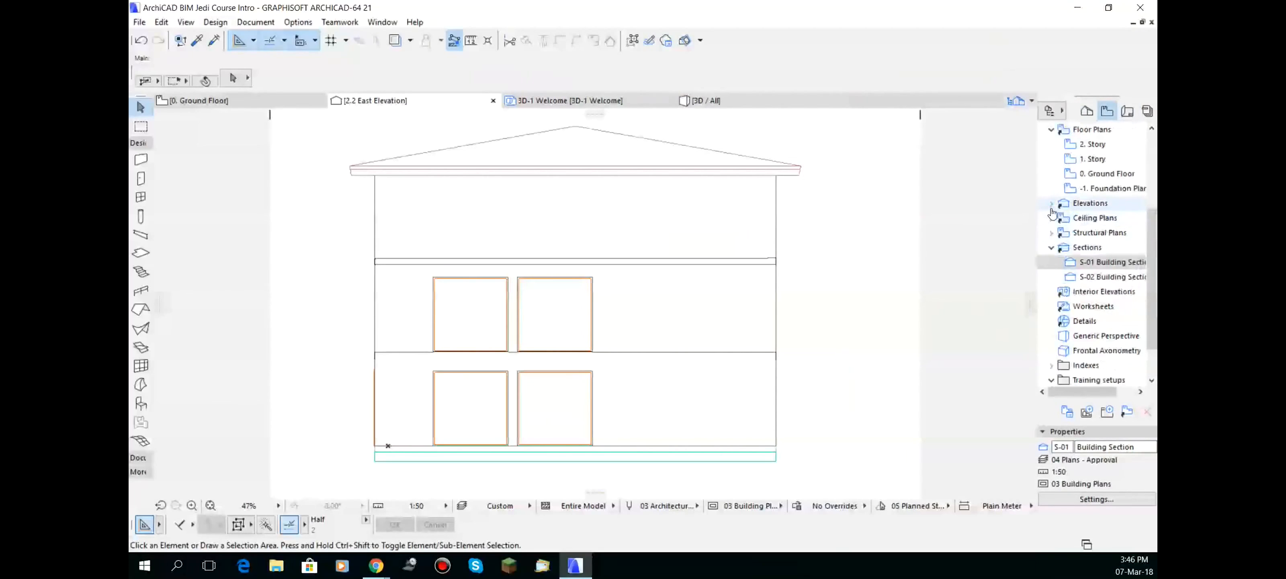
left_click(1052, 202)
scroll(1062, 209, "up", 3)
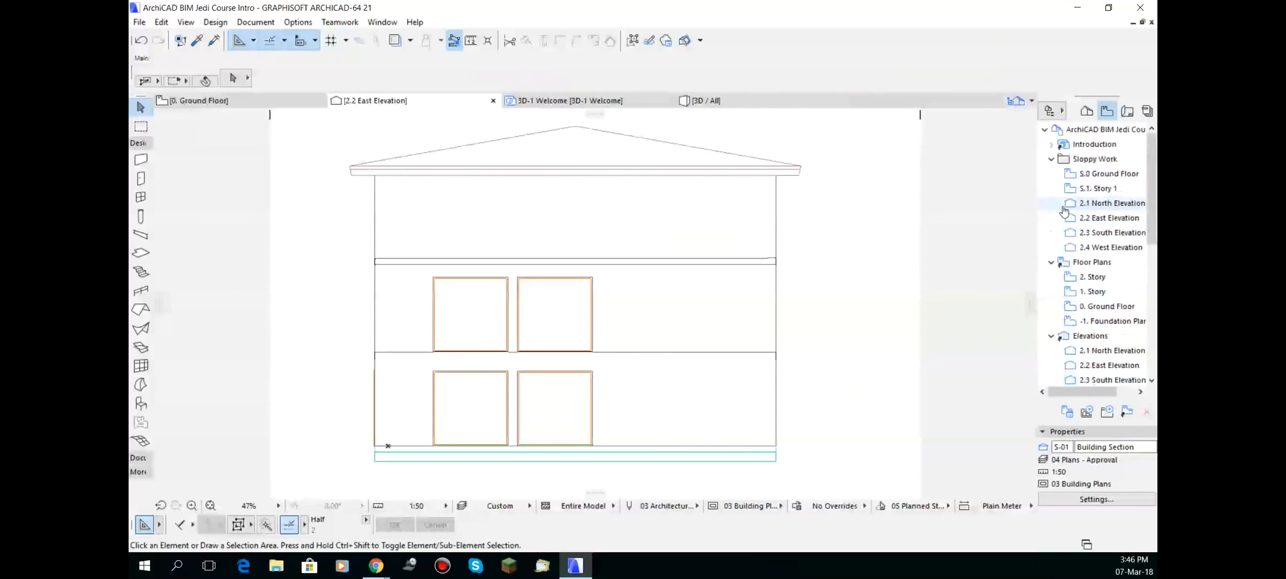
double_click(1089, 203)
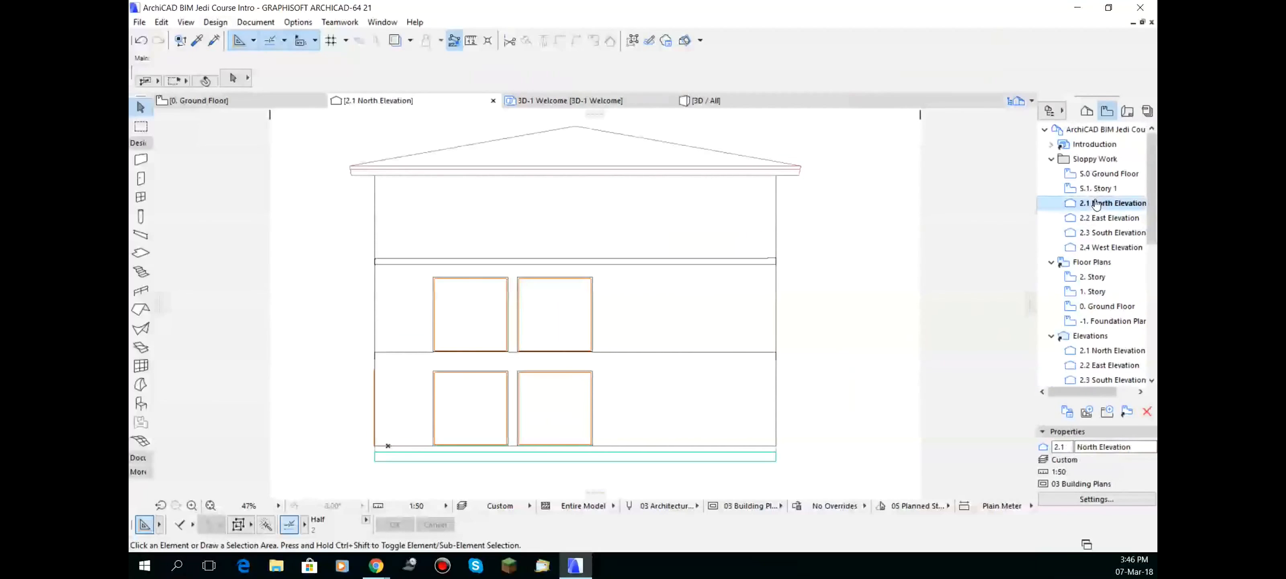
double_click(1095, 218)
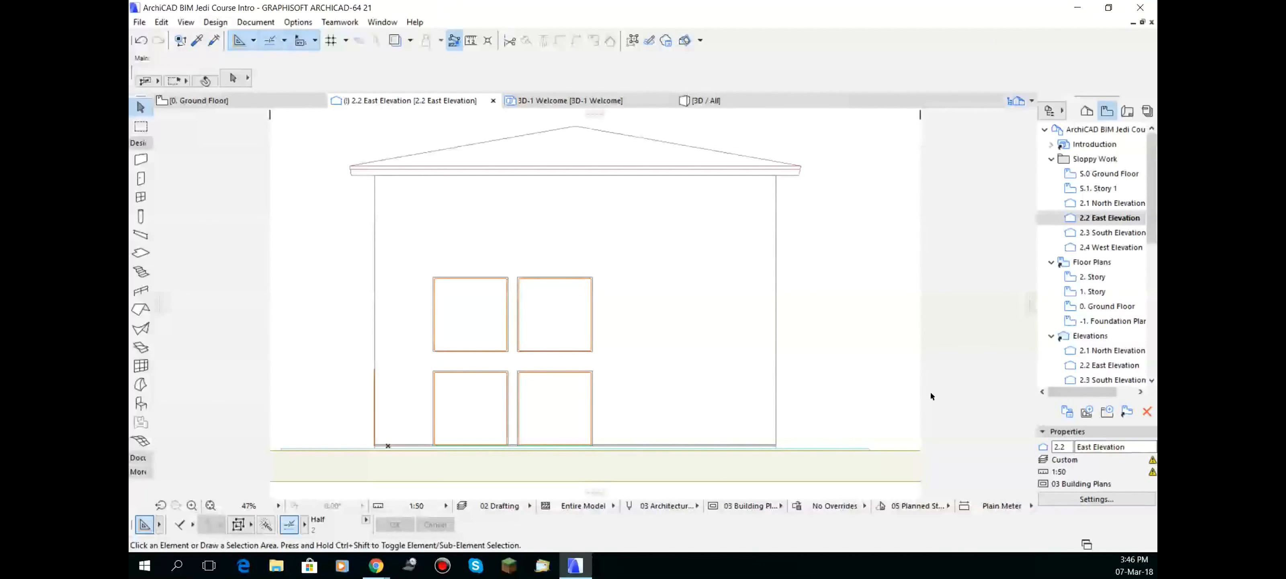
left_click(521, 280)
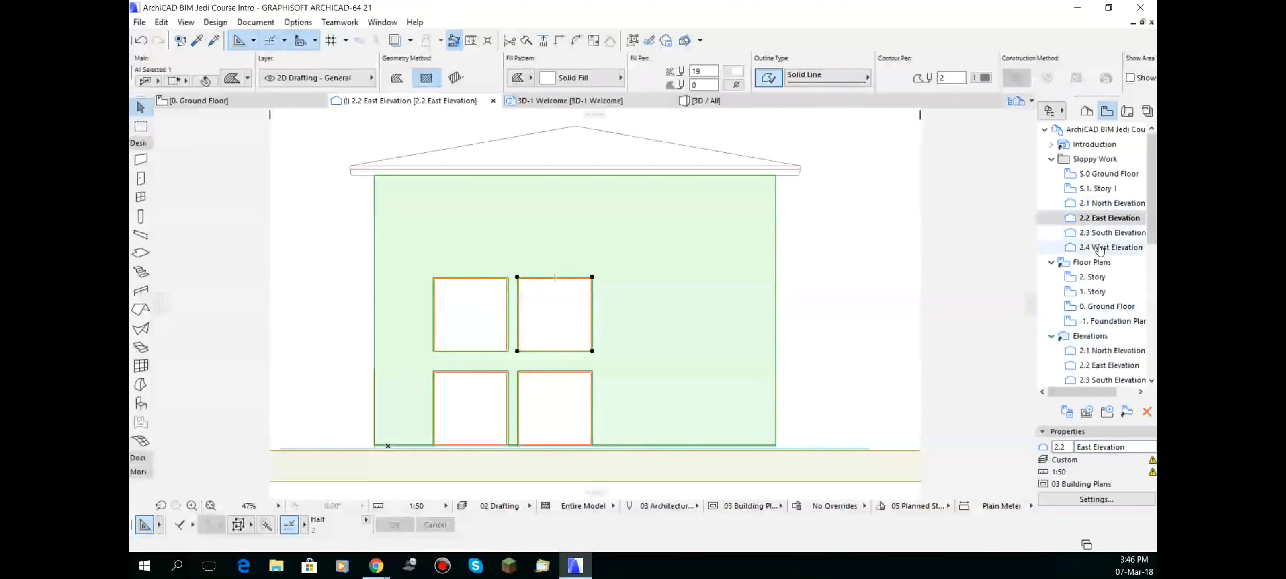
double_click(1096, 305)
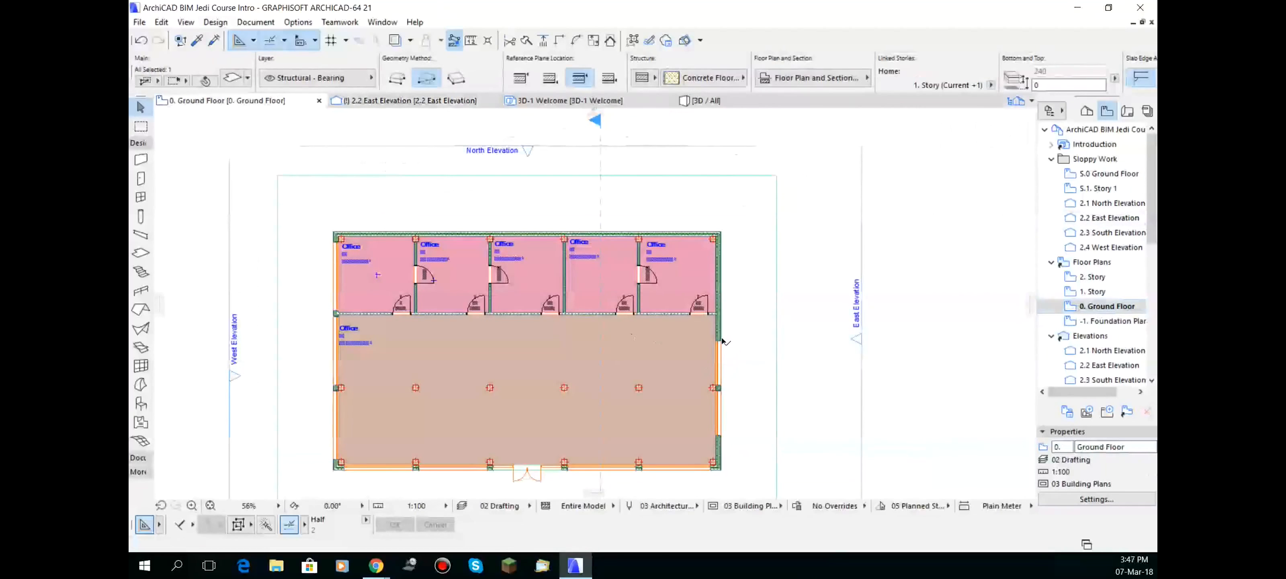
Try to stretch the upper east-wall window to the office partition in the building copy without zone numbers on its doors
left_click(719, 341)
scroll(723, 343, "up", 3)
scroll(721, 342, "up", 3)
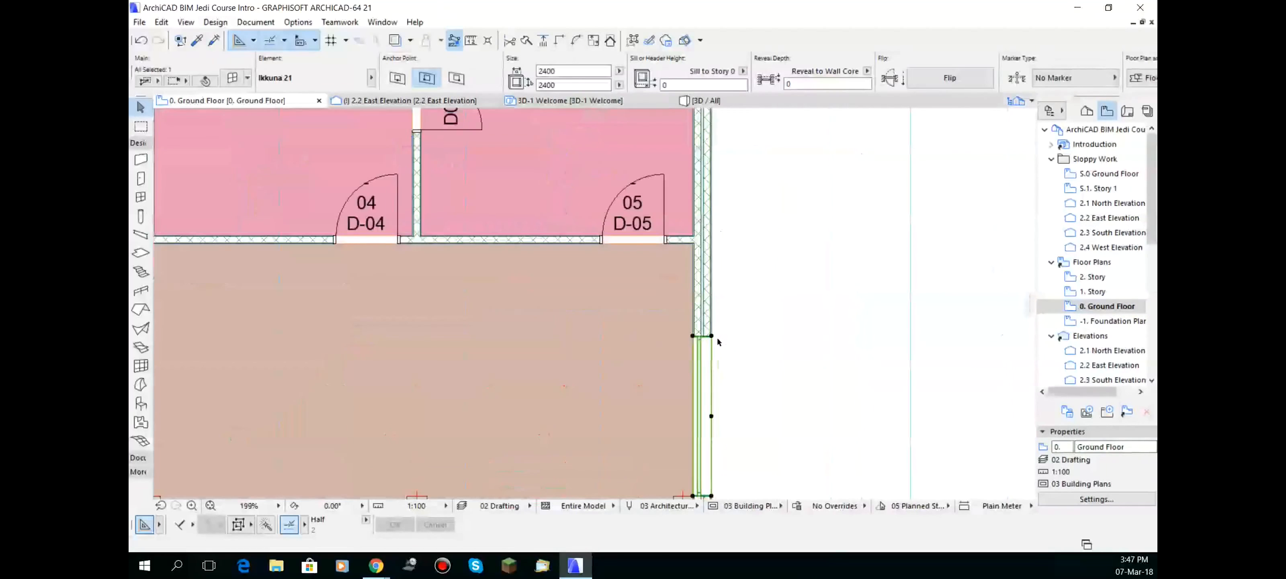
left_click(712, 336)
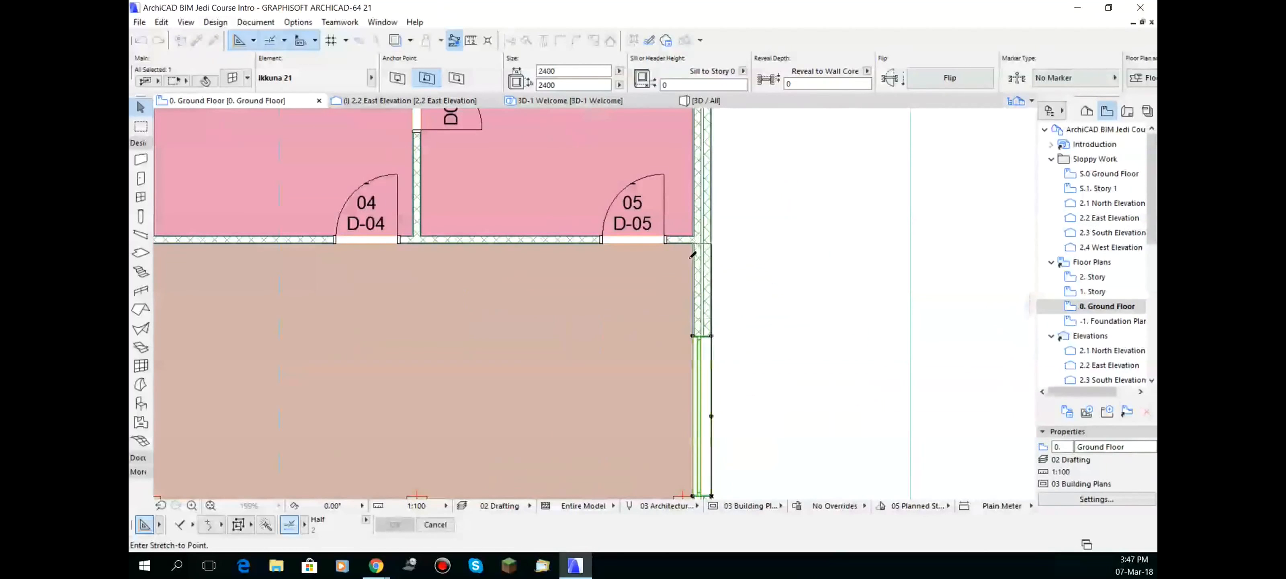
left_click(694, 240)
scroll(666, 206, "down", 3)
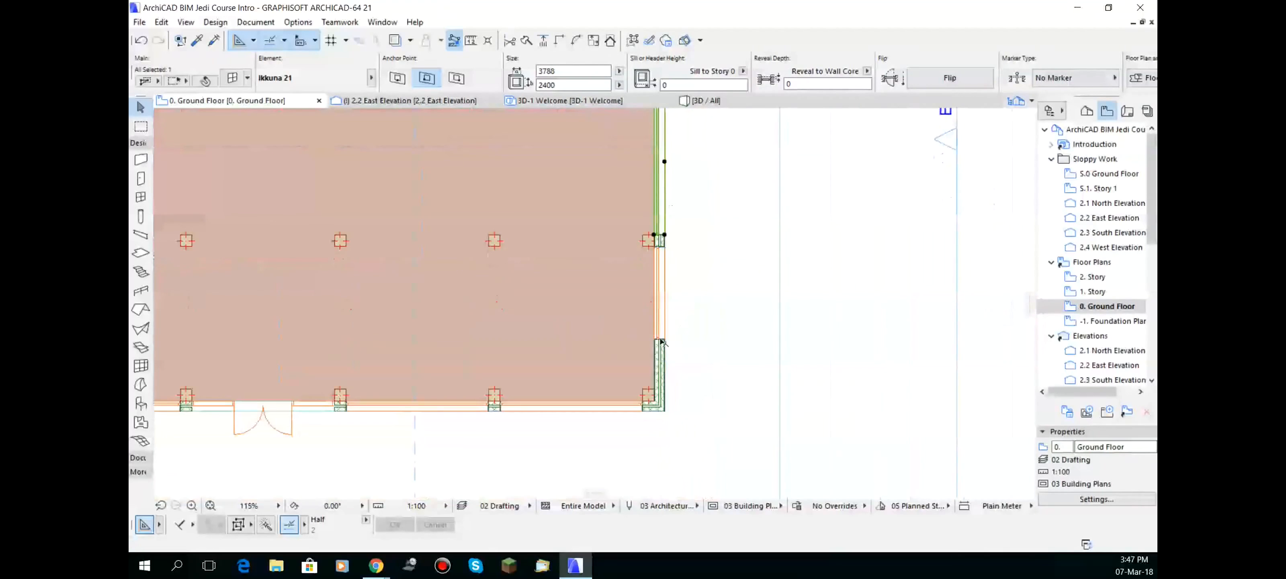
key("ctrl+z")
left_click(664, 339)
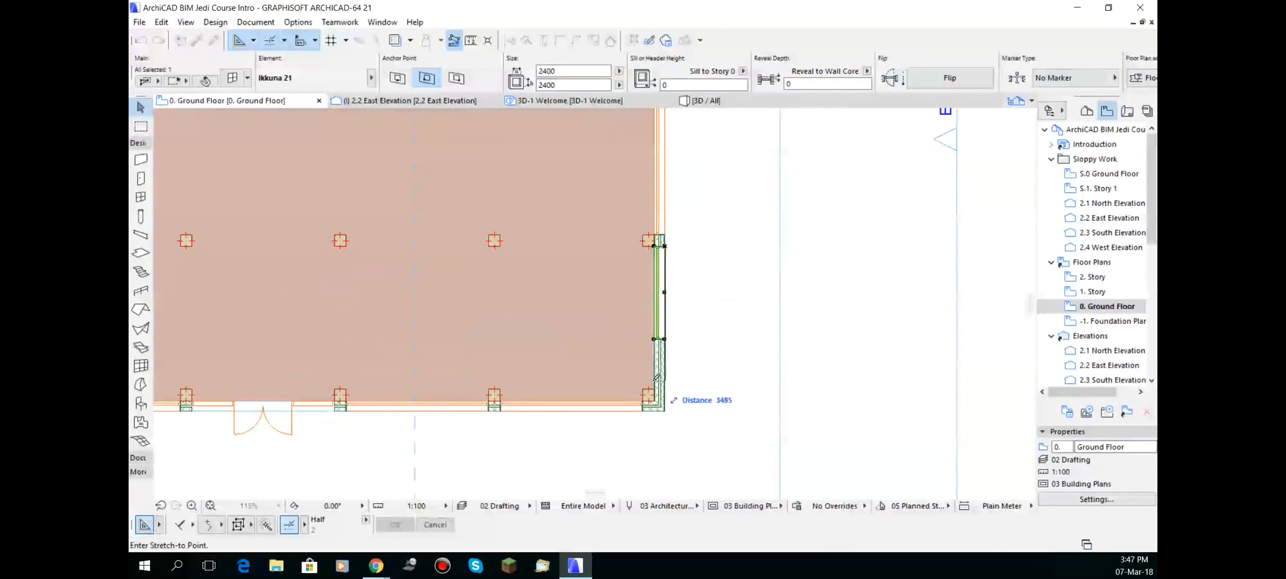
key("Escape")
key("Escape")
In the other building copy, widen the east-wall window nearest the offices to 3788 by stretching it to the office partition
scroll(694, 339, "down", 8)
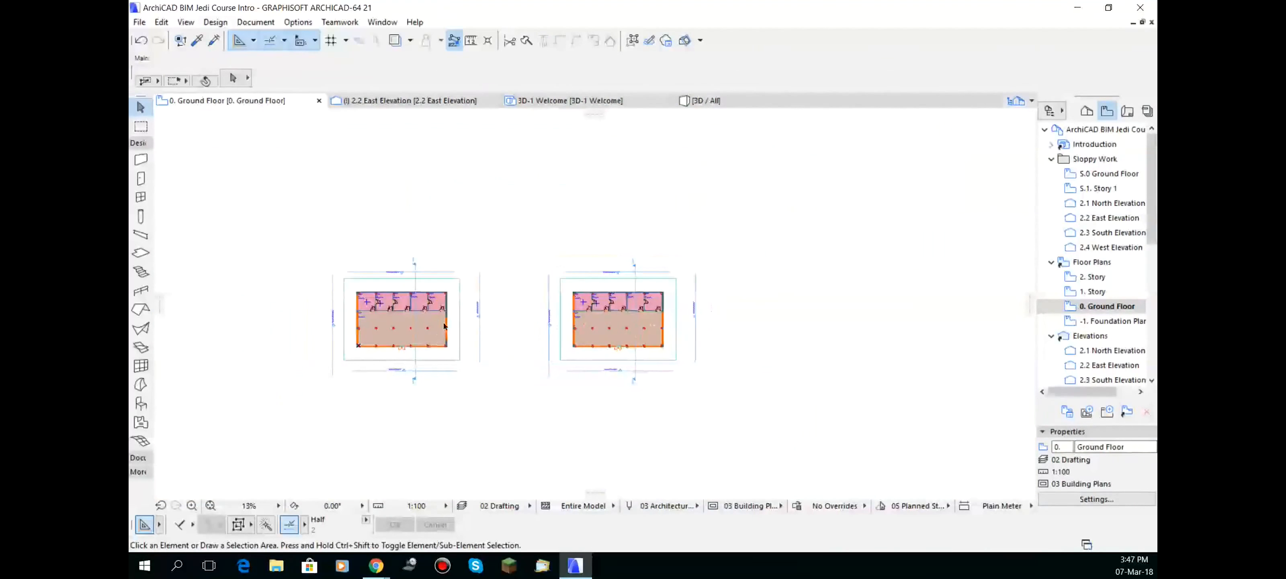
scroll(450, 317, "up", 8)
scroll(418, 321, "up", 2)
left_click(418, 322)
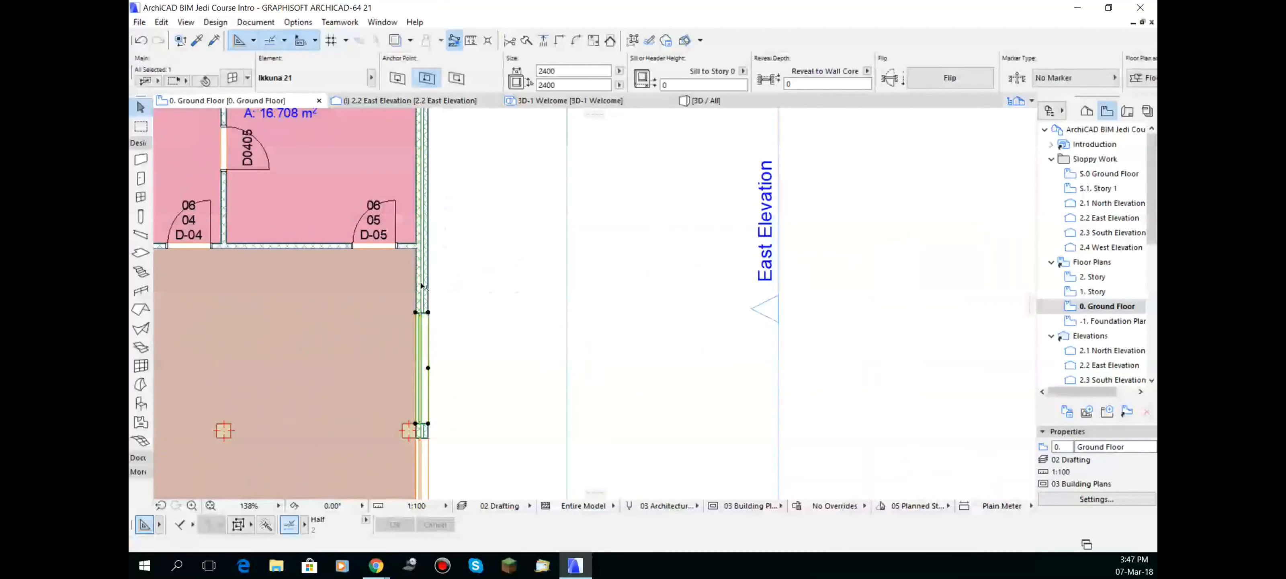
left_click(429, 313)
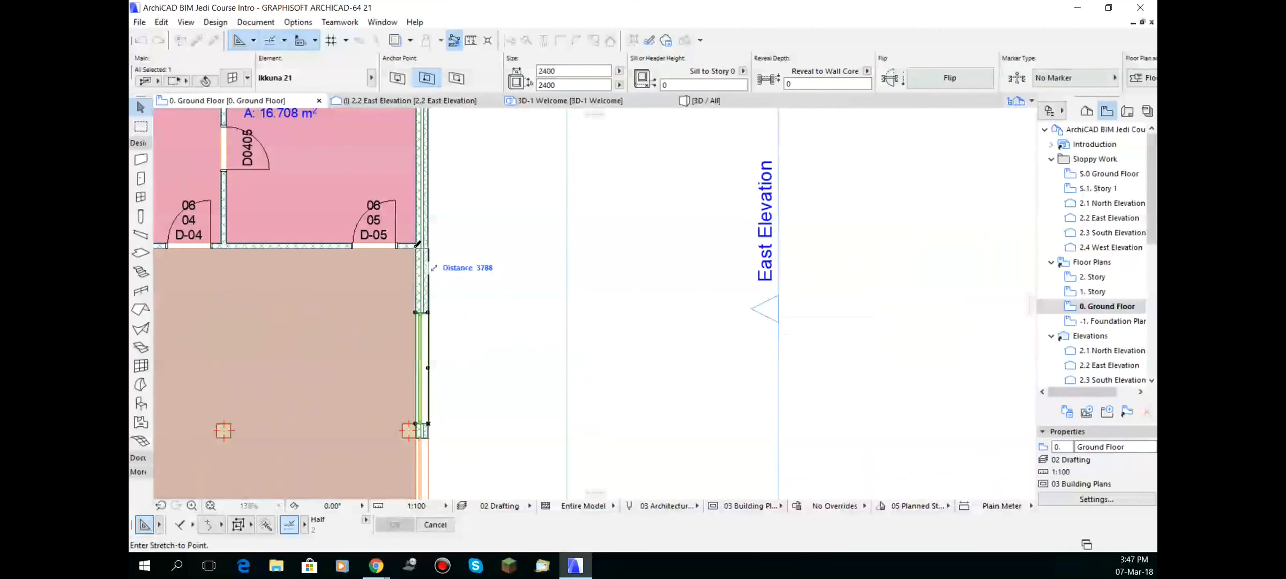
left_click(428, 248)
Stretch the southern east-wall window of the same building copy to the corner column and clear the selection
scroll(496, 314, "down", 4)
middle_click_drag(481, 298, 457, 166)
scroll(441, 291, "up", 4)
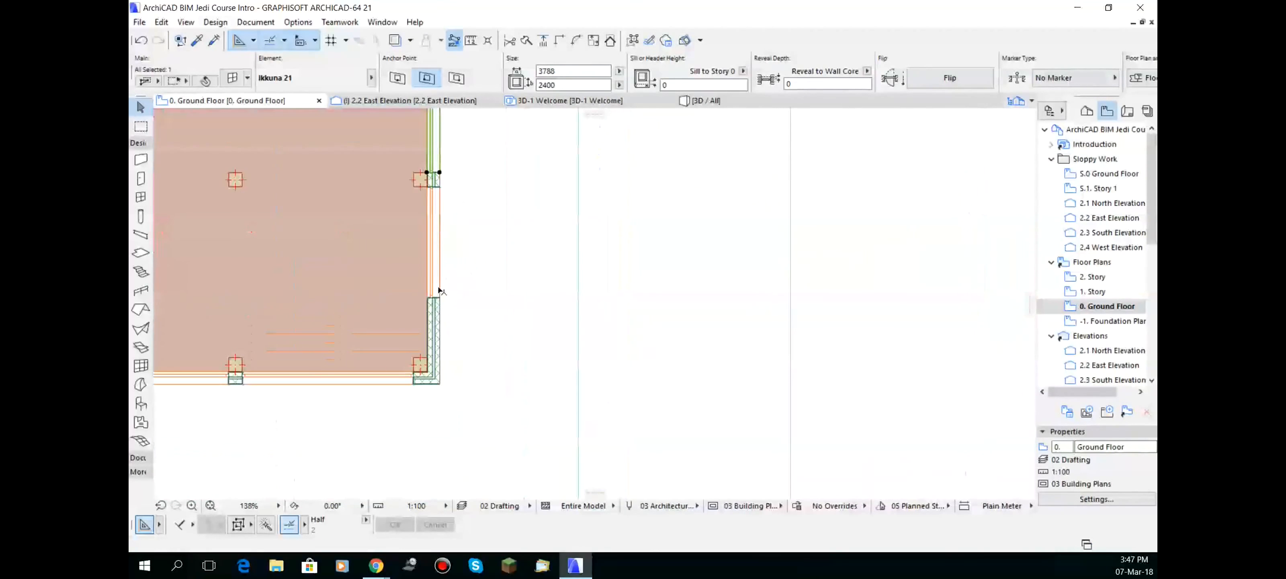
left_click(439, 297)
left_click(440, 298)
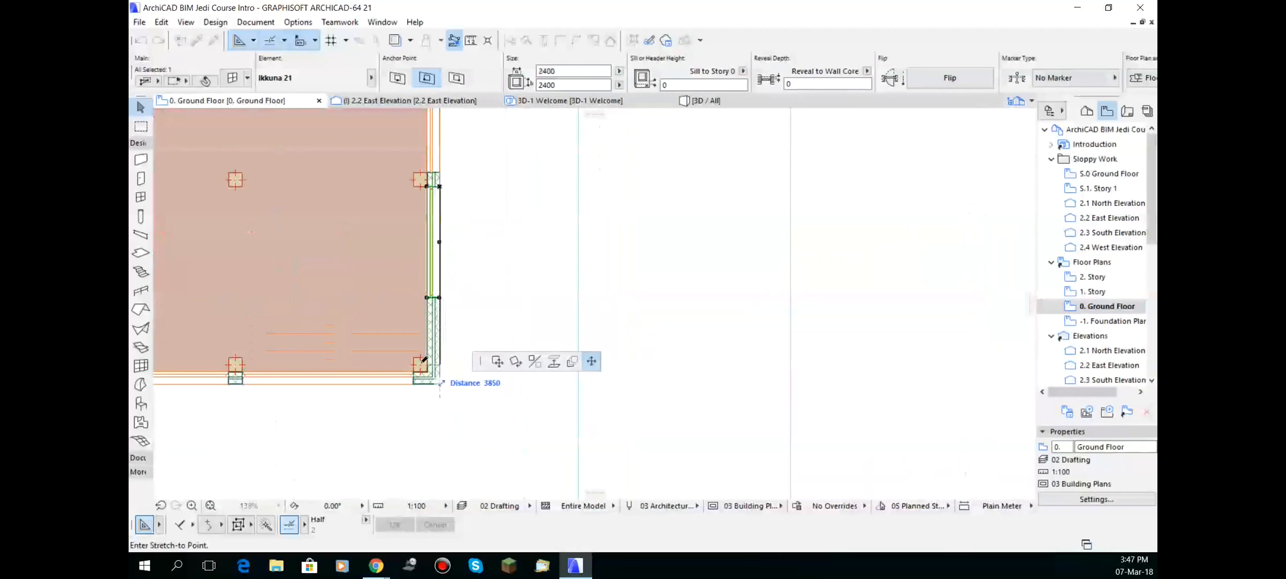
left_click(423, 357)
key("Delete")
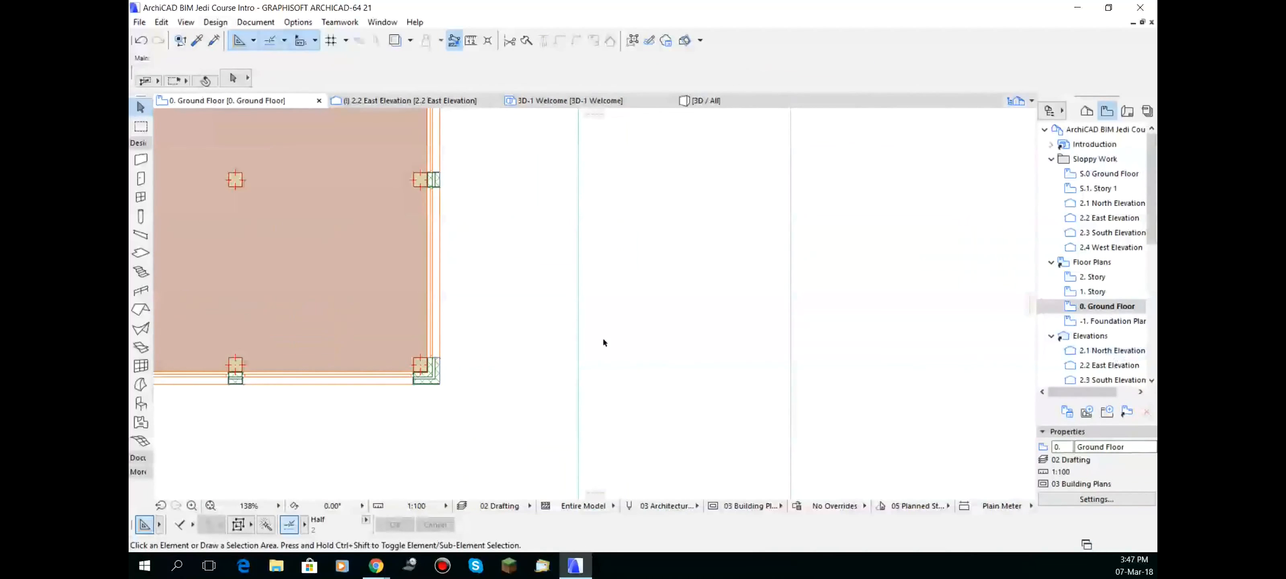
Compare the window openings in the 2.2 East Elevation view with those in the unnumbered East Elevation view
scroll(603, 337, "down", 2)
middle_click_drag(605, 318, 524, 398)
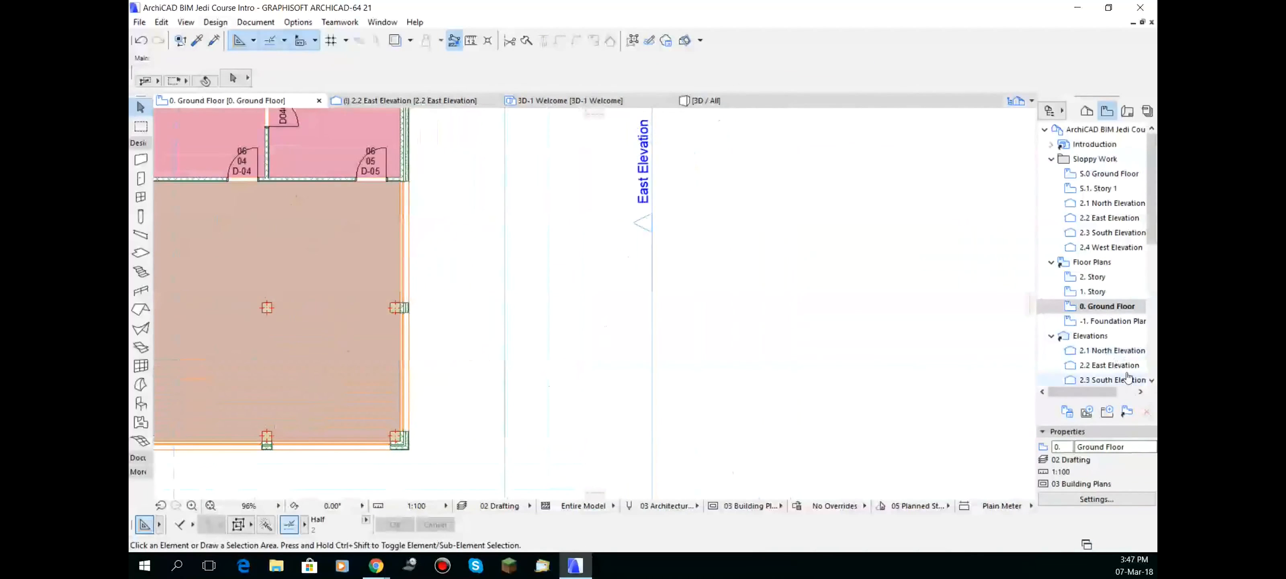
left_click(1113, 366)
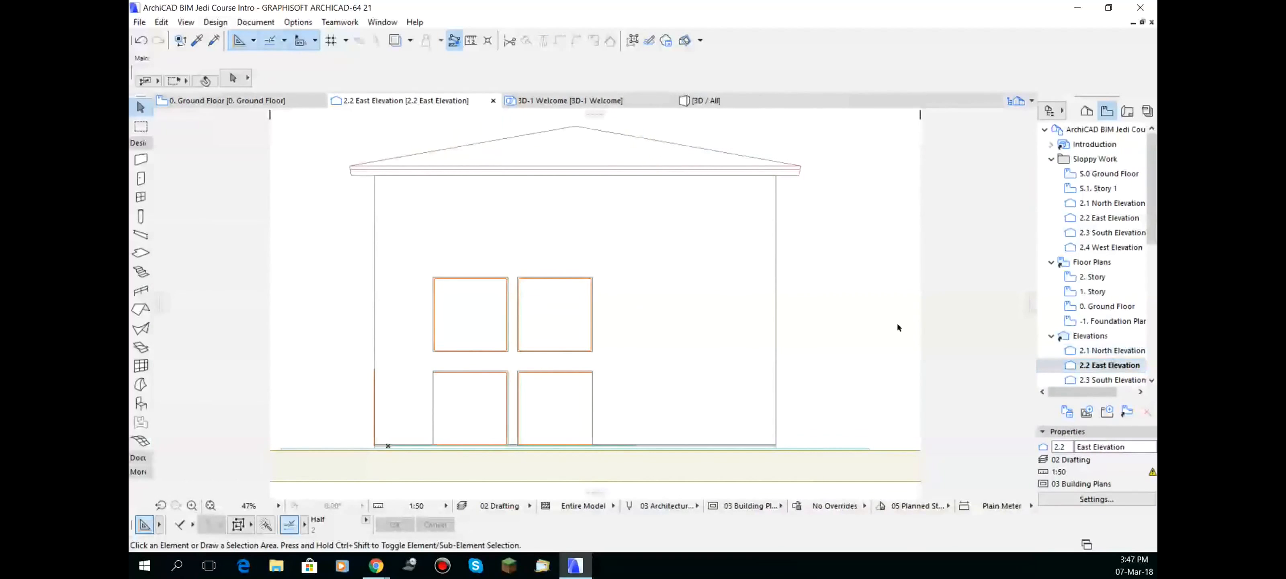
double_click(1113, 364)
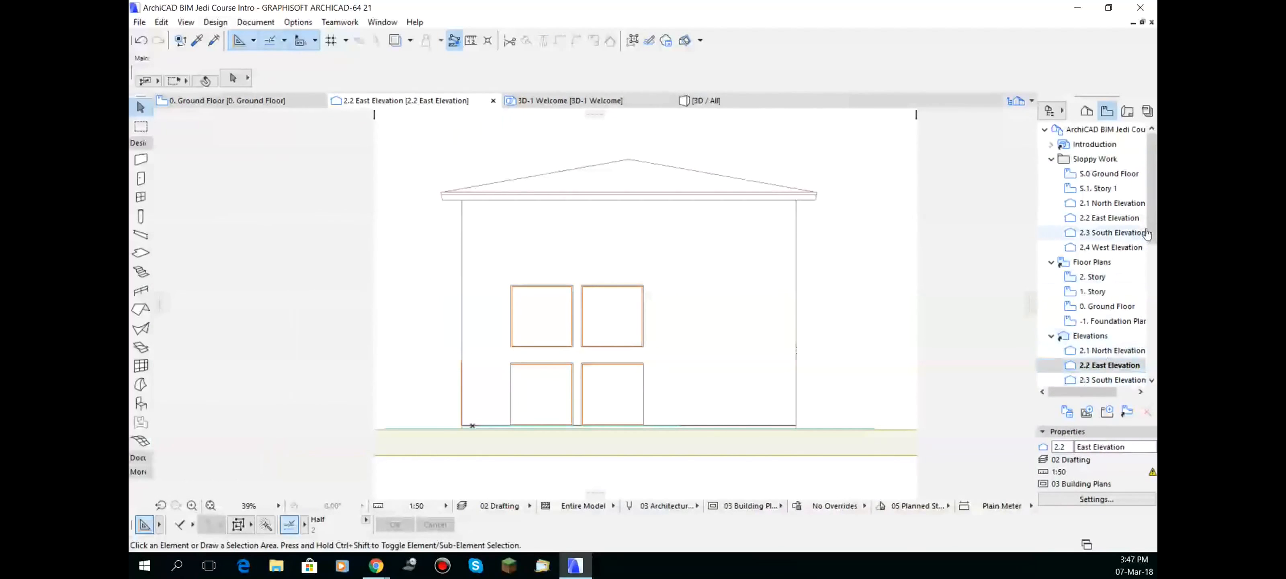
left_click_drag(1153, 229, 1153, 312)
left_click(1107, 219)
double_click(1108, 219)
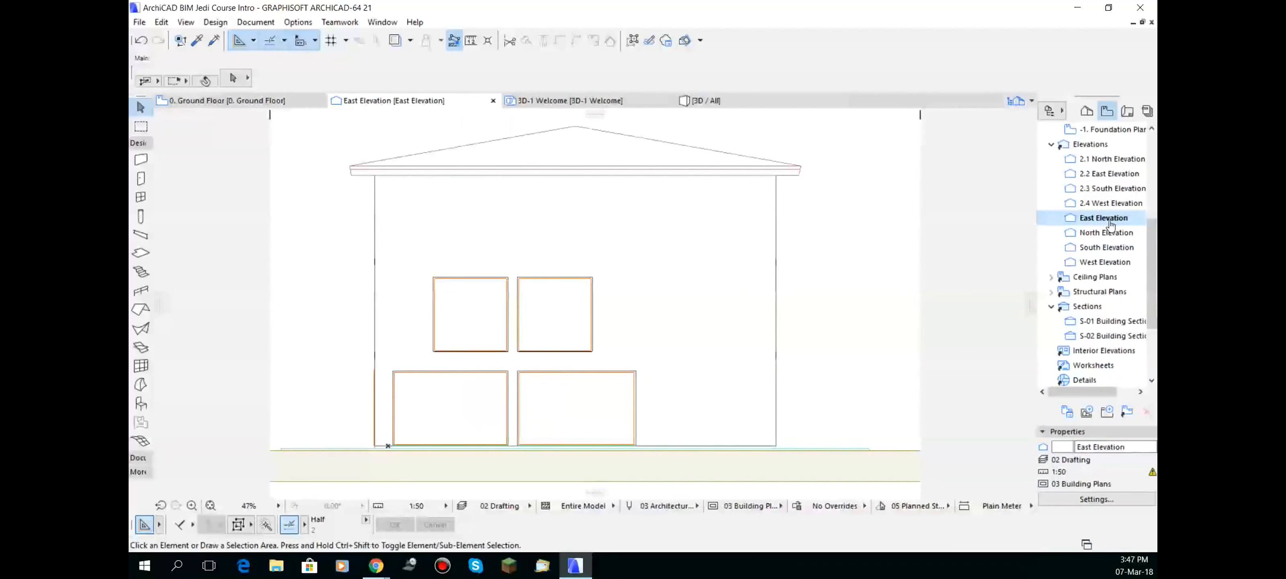
In the 2.2 East Elevation view, offset the cover fill's north-side edge of the wider-window opening on the ground floor to the widened window's edge
double_click(1108, 174)
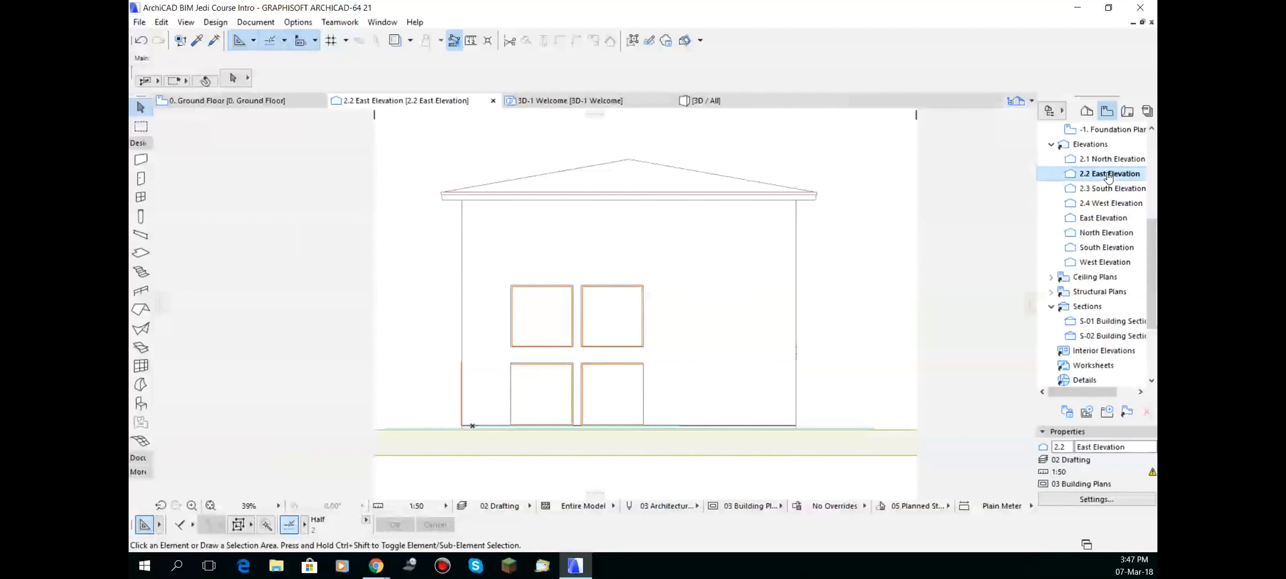
left_click(643, 384)
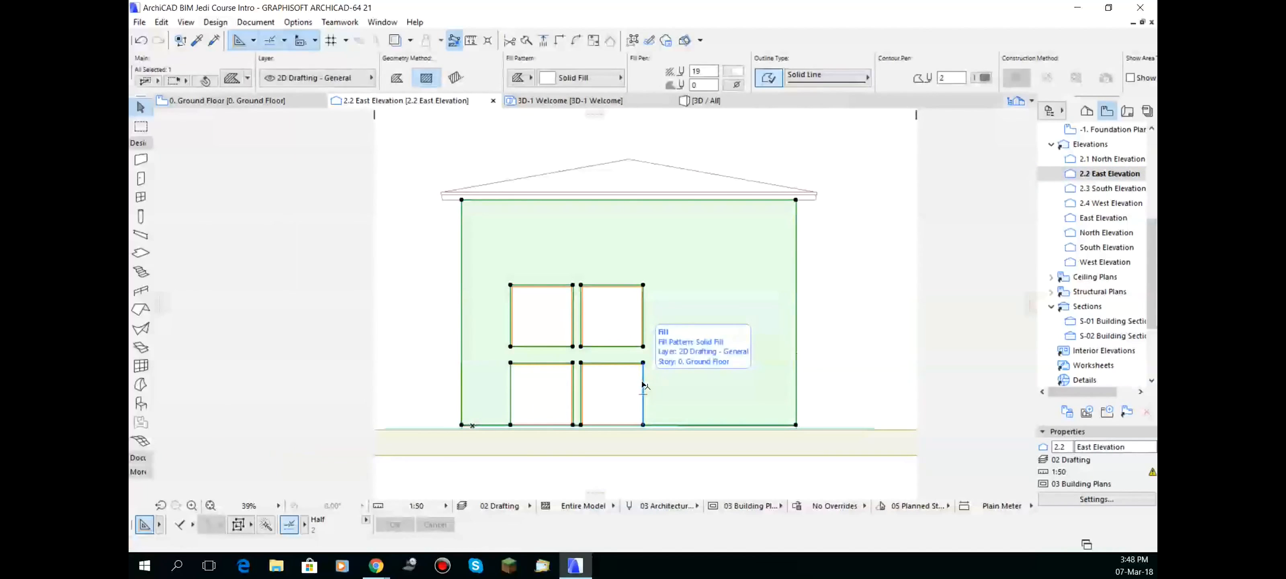
left_click(643, 385)
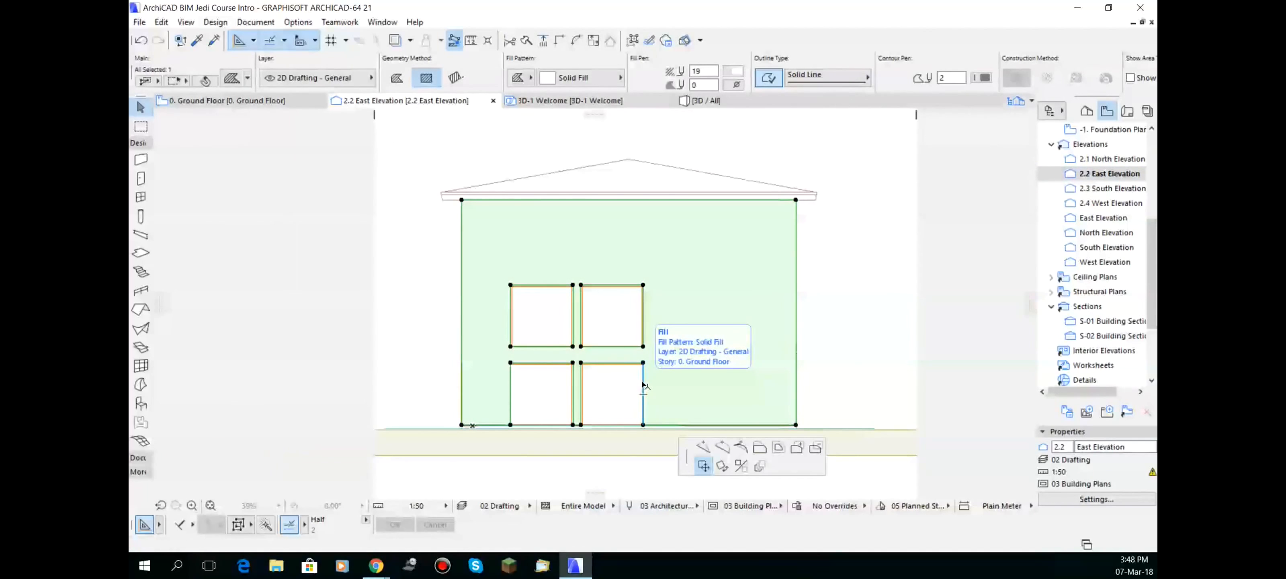
left_click(760, 447)
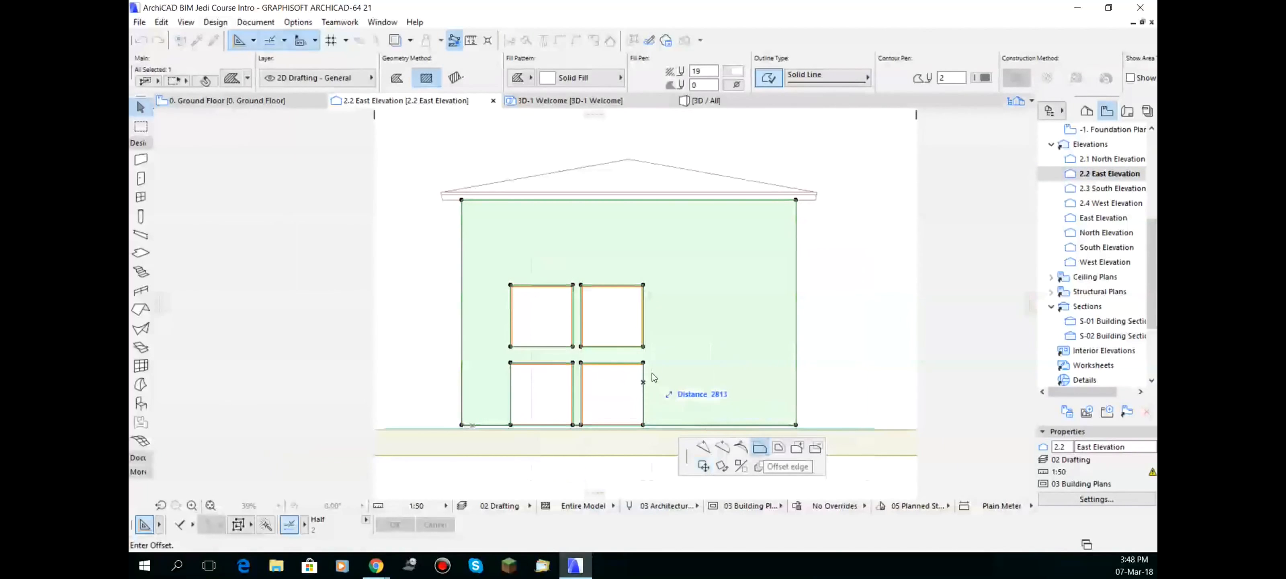
left_click(680, 362)
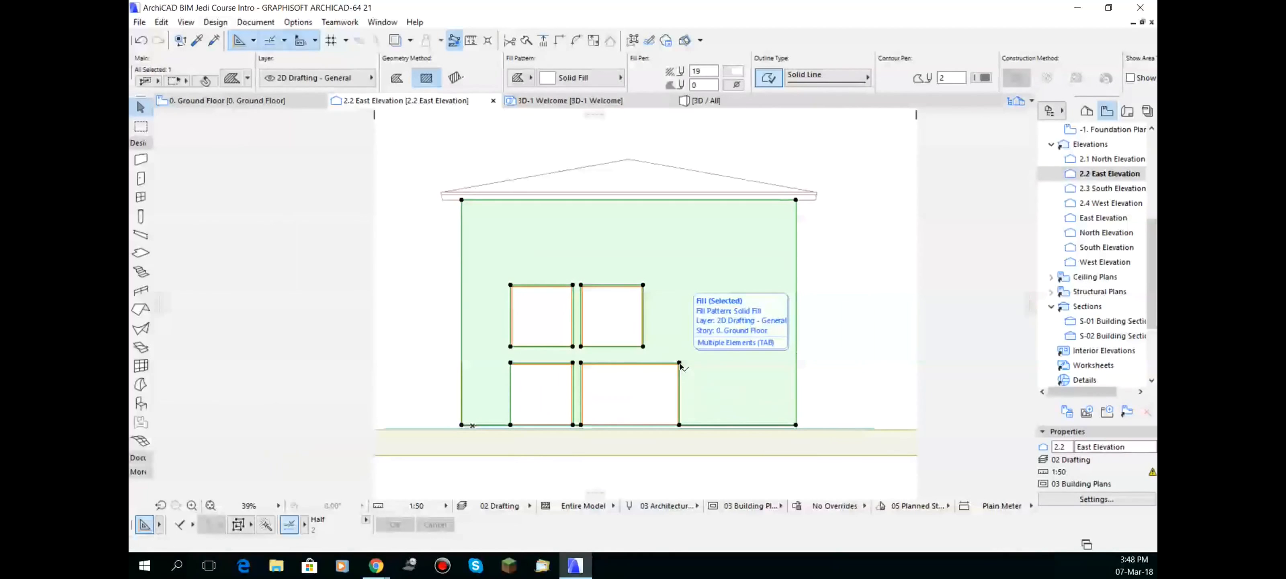
Offset the fill edge of the ground-floor opening nearest the southern corner outwards to the widened window's edge and clear the selection
left_click(510, 385)
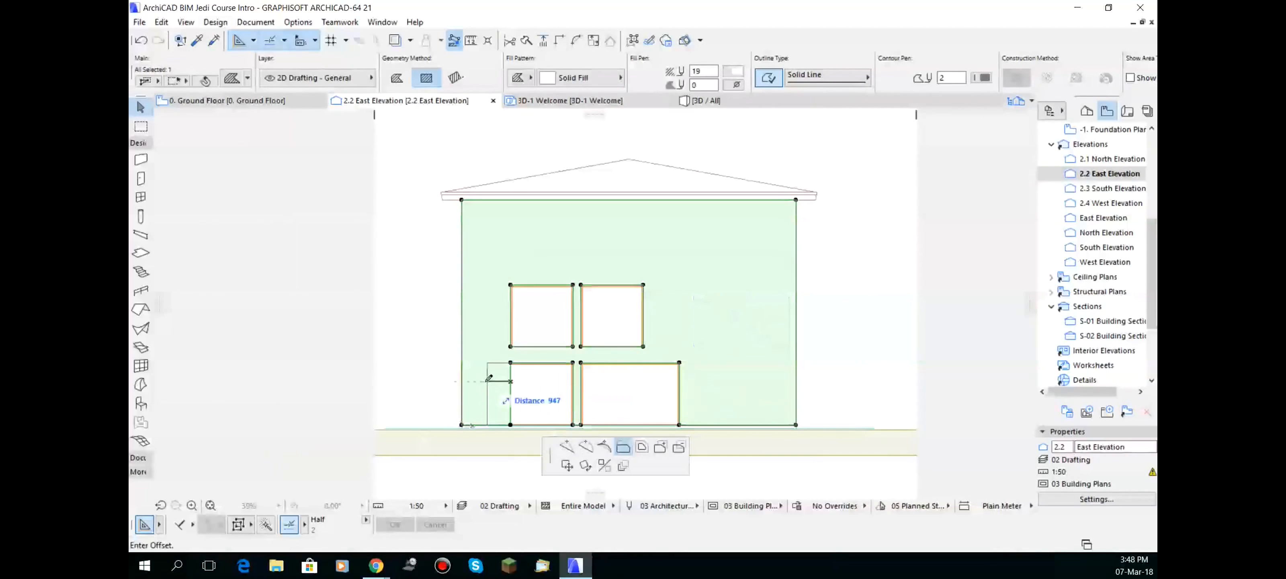
left_click(477, 385)
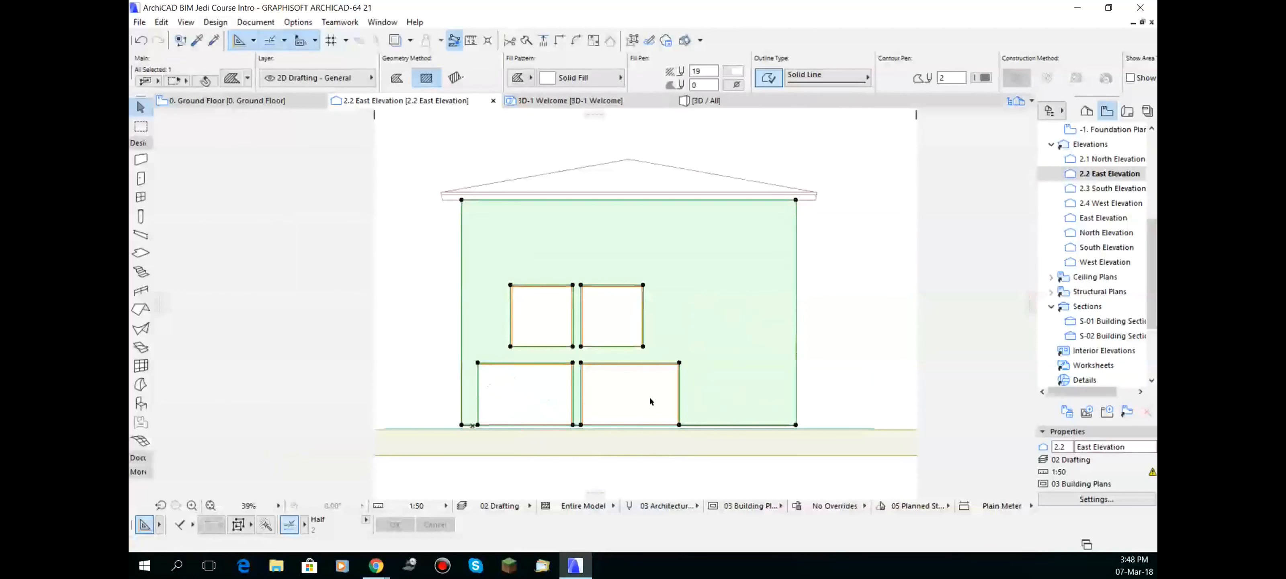
left_click(651, 400)
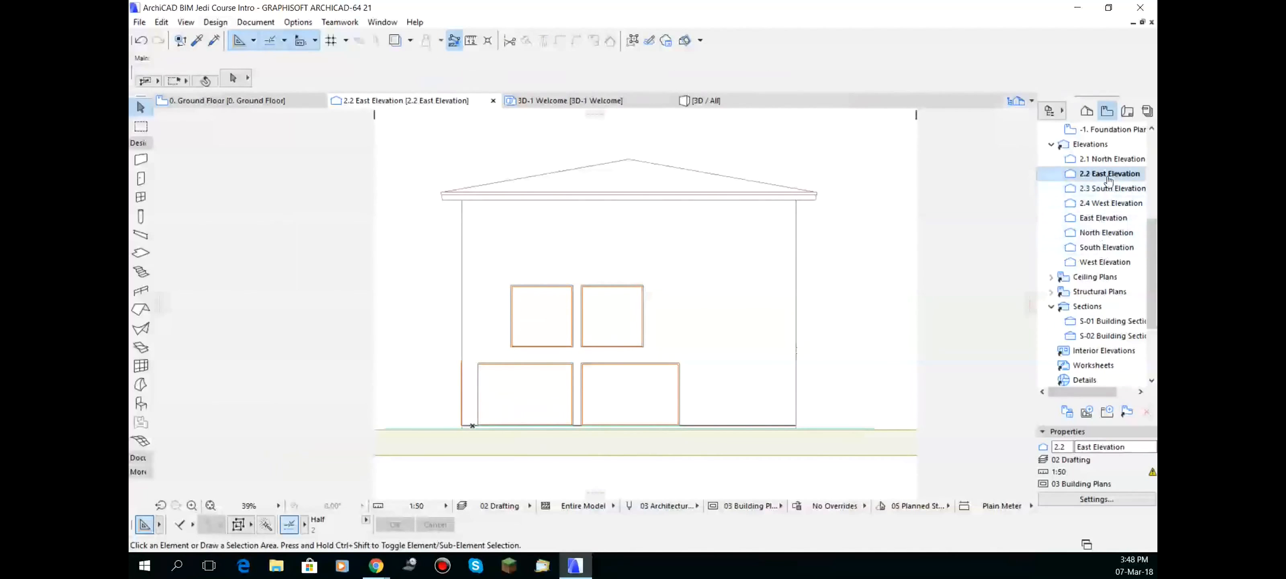
Open the S.0 Ground Floor view and examine how the east wall's reference line meets the column at the south-east corner of the western building copy
scroll(1111, 193, "up", 3)
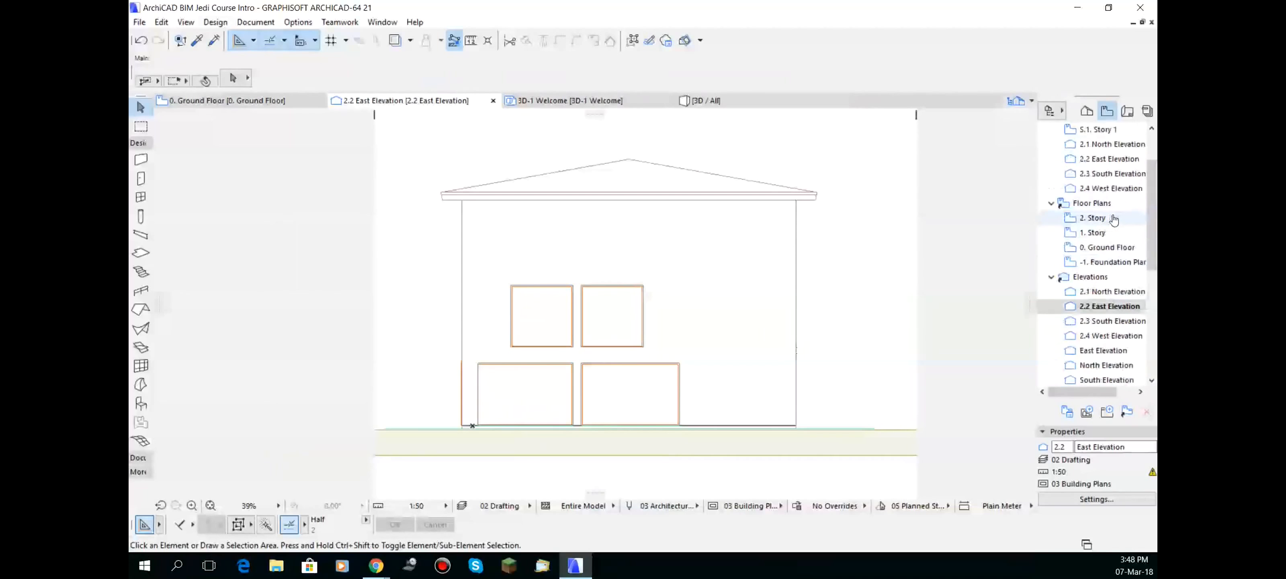
scroll(1107, 215, "up", 2)
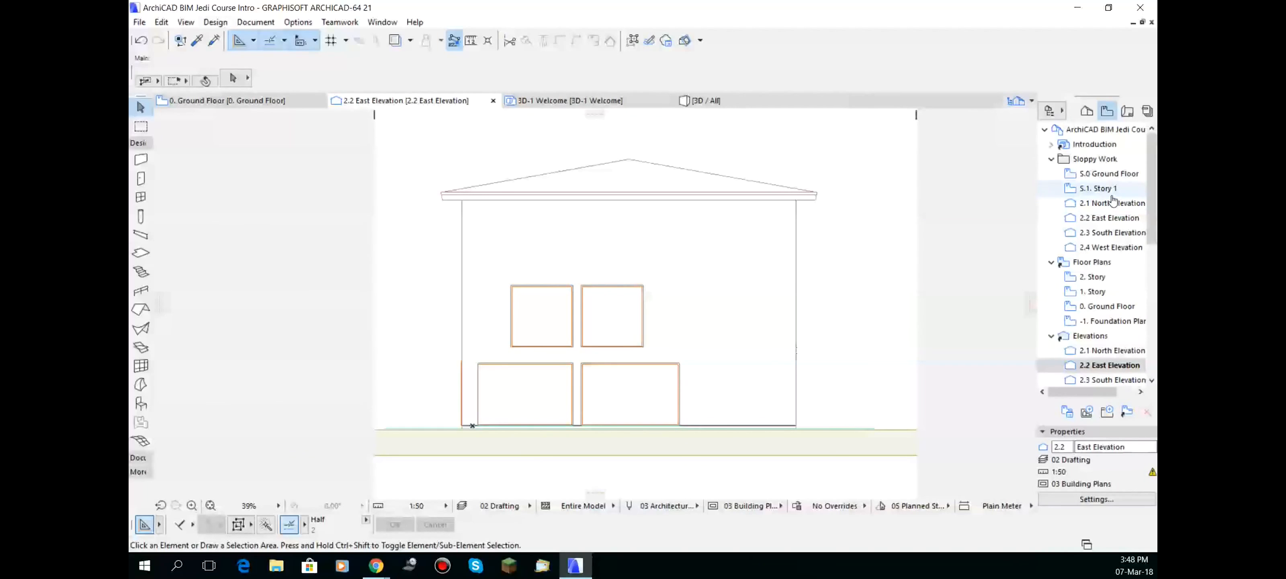
double_click(1108, 174)
scroll(581, 360, "down", 3)
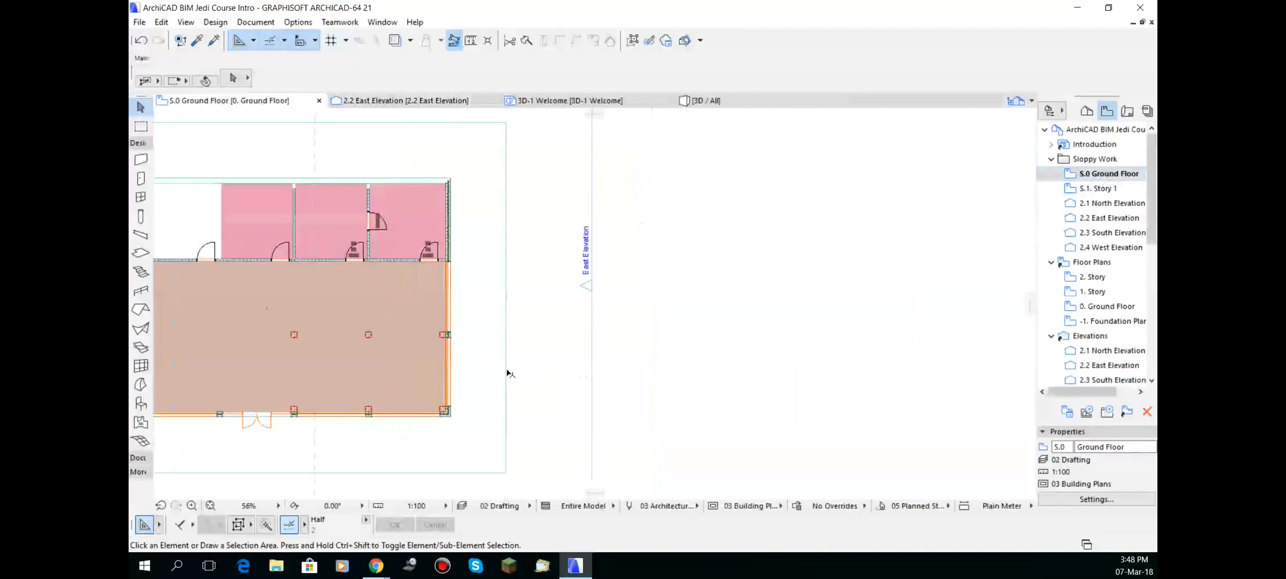
scroll(573, 344, "up", 10)
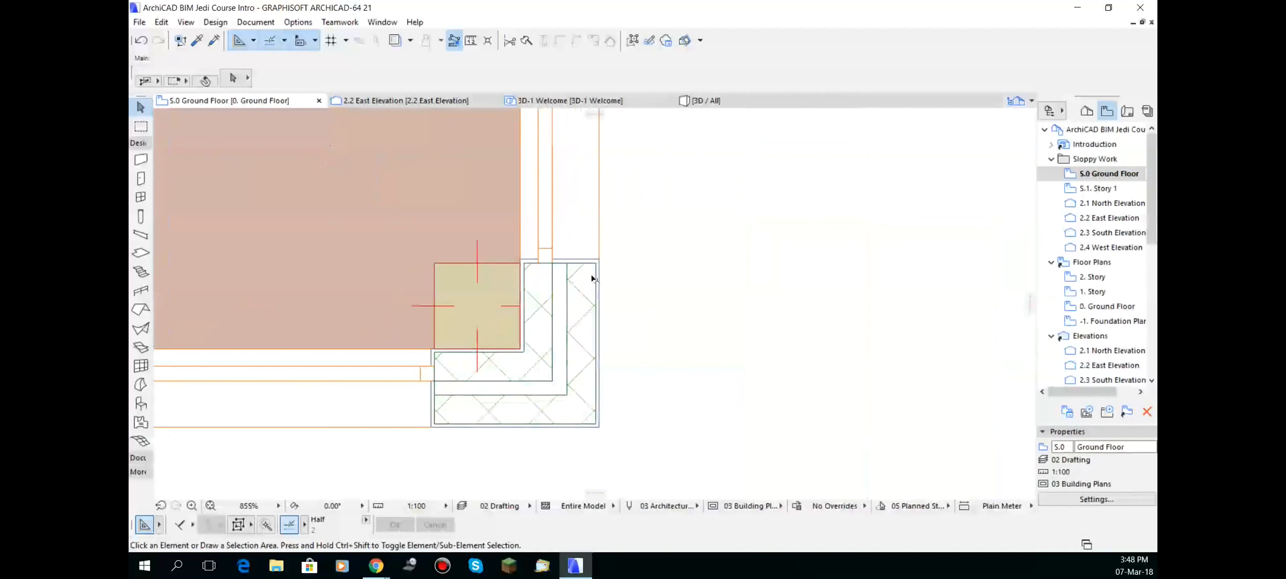
left_click(599, 274)
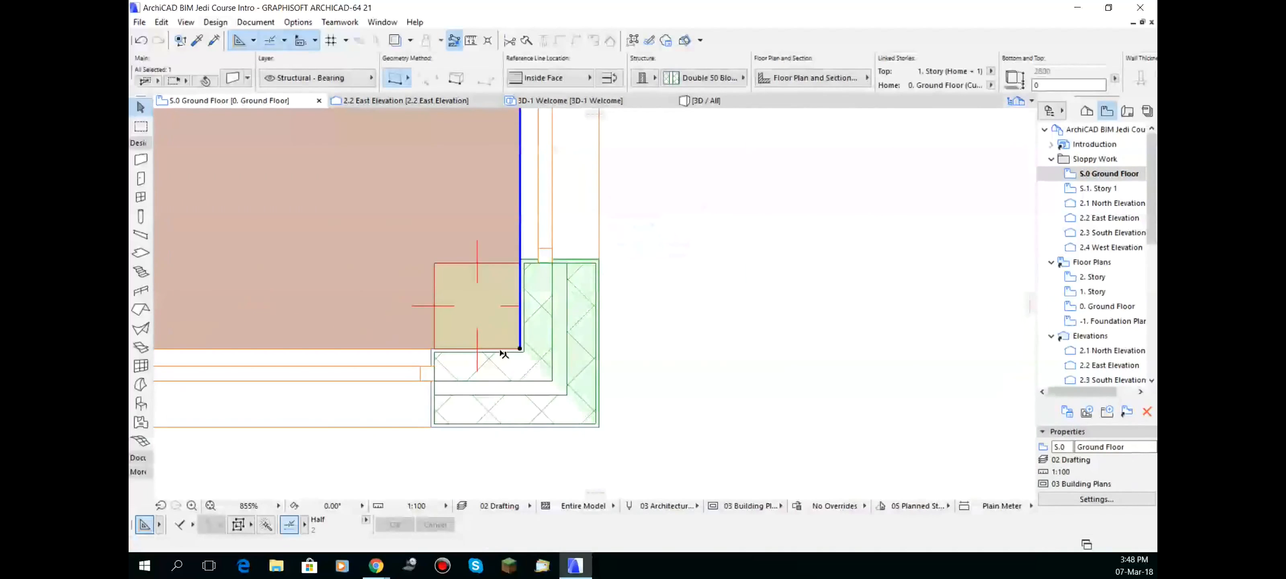
scroll(511, 355, "up", 4)
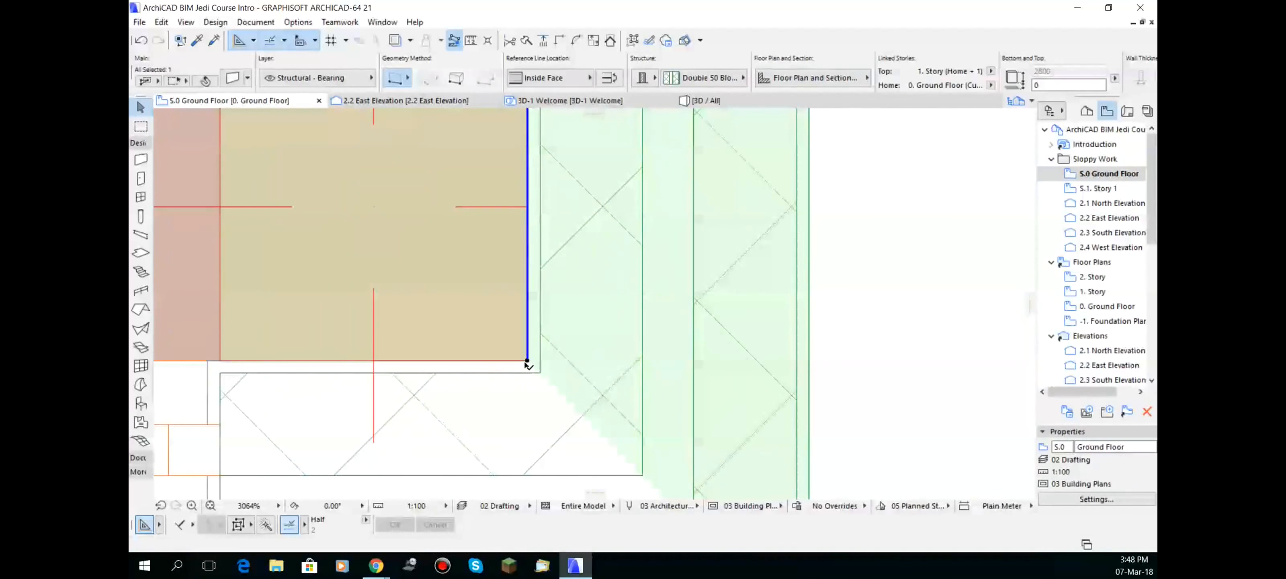
scroll(529, 366, "up", 7)
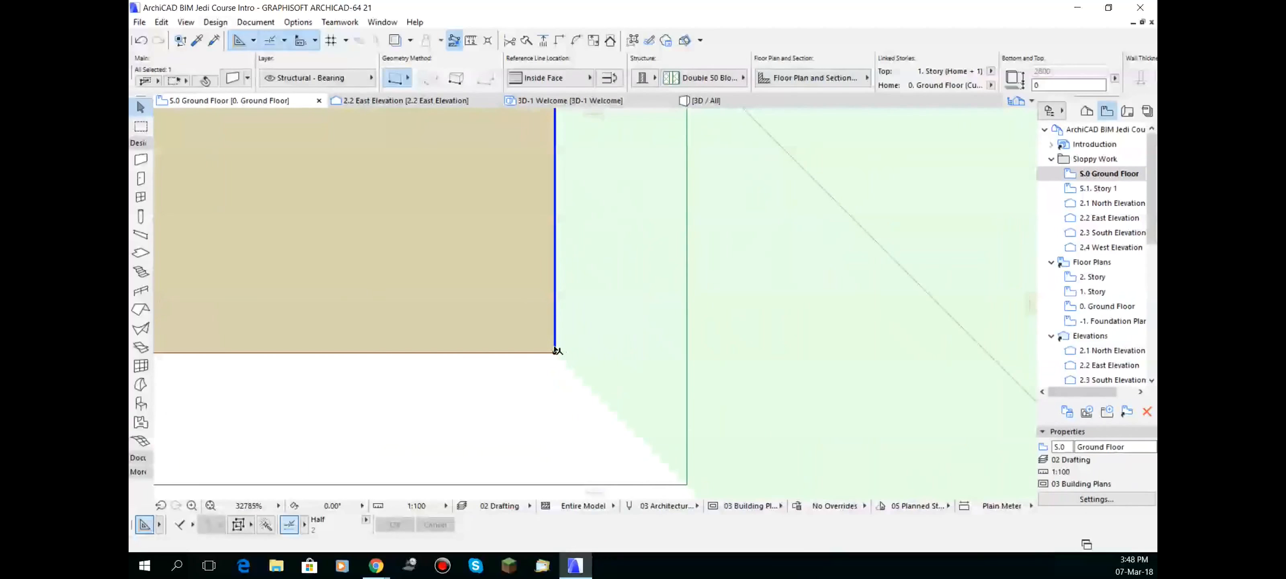
Select the elements meeting at the south-east corner of the eastern building copy and examine whether their edges and reference lines coincide there
scroll(555, 354, "down", 10)
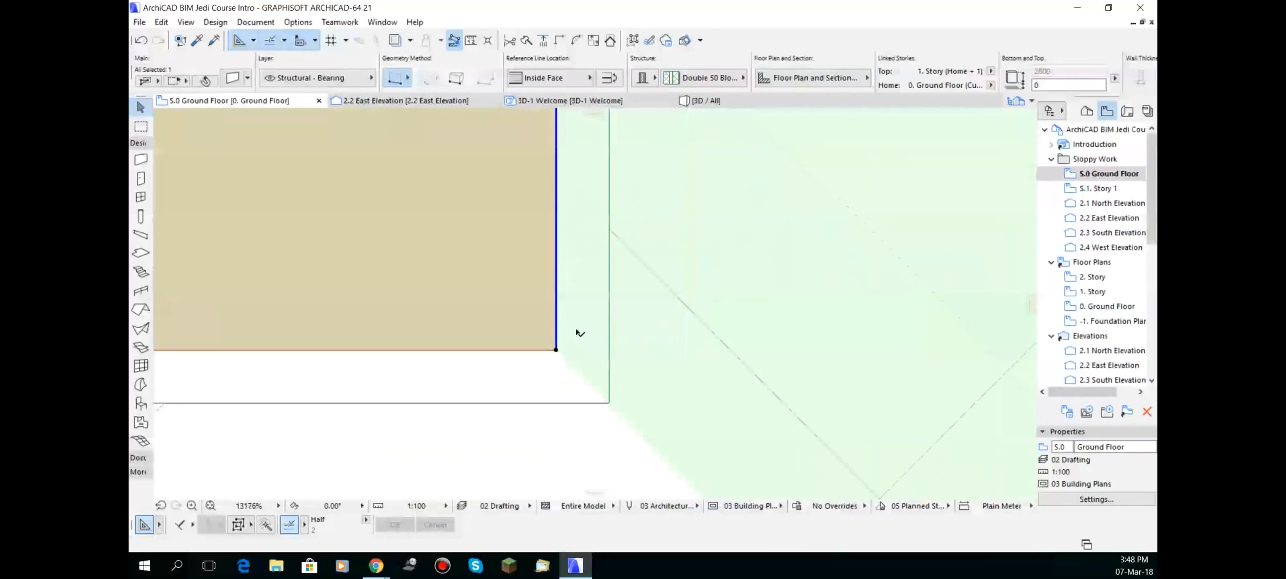
scroll(615, 319, "down", 10)
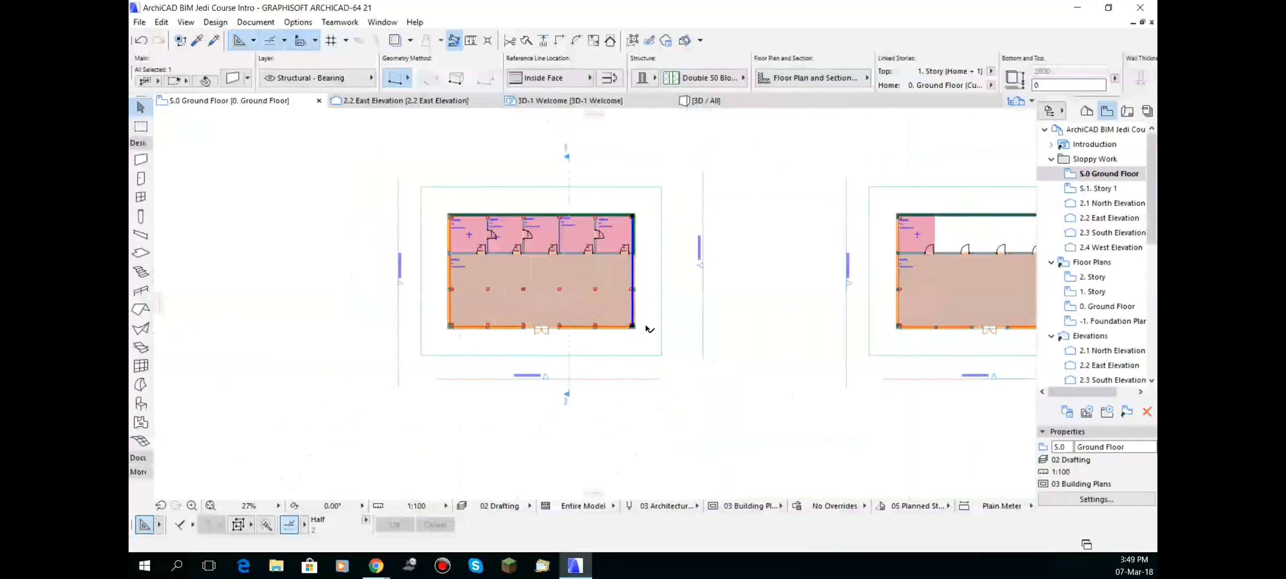
scroll(527, 368, "up", 15)
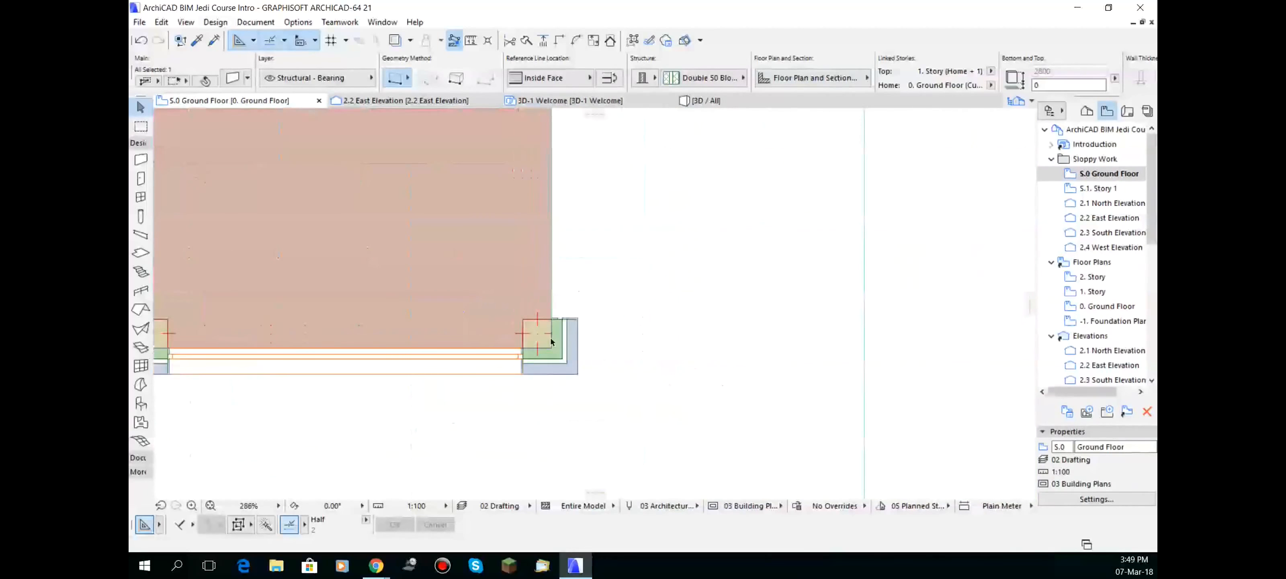
scroll(527, 368, "up", 10)
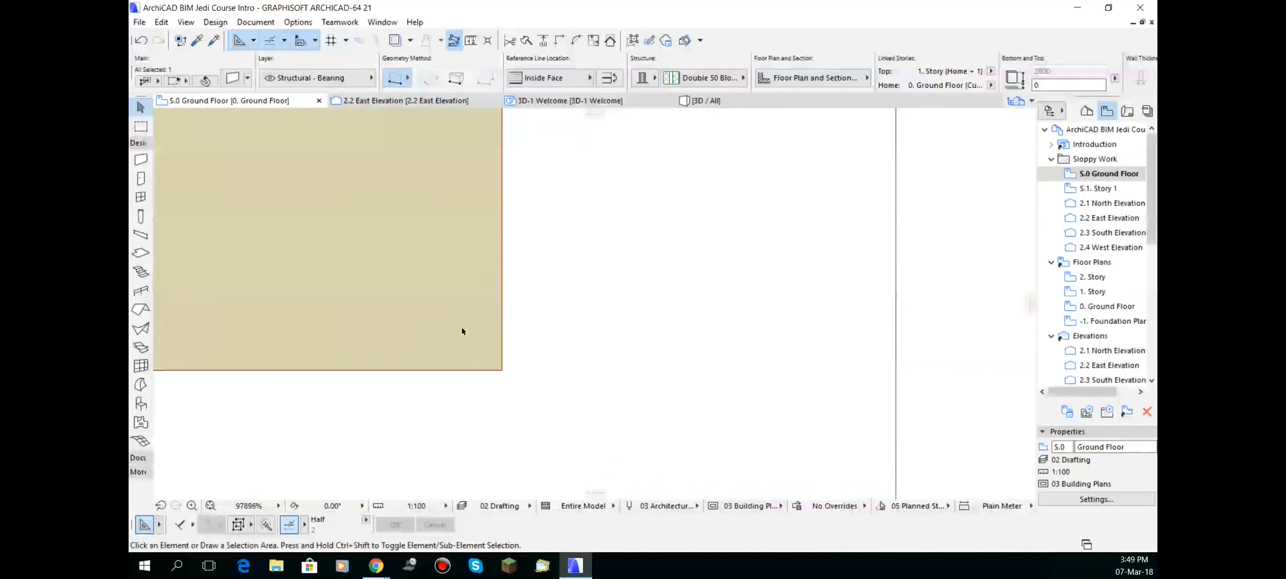
left_click(517, 372)
scroll(496, 371, "up", 11)
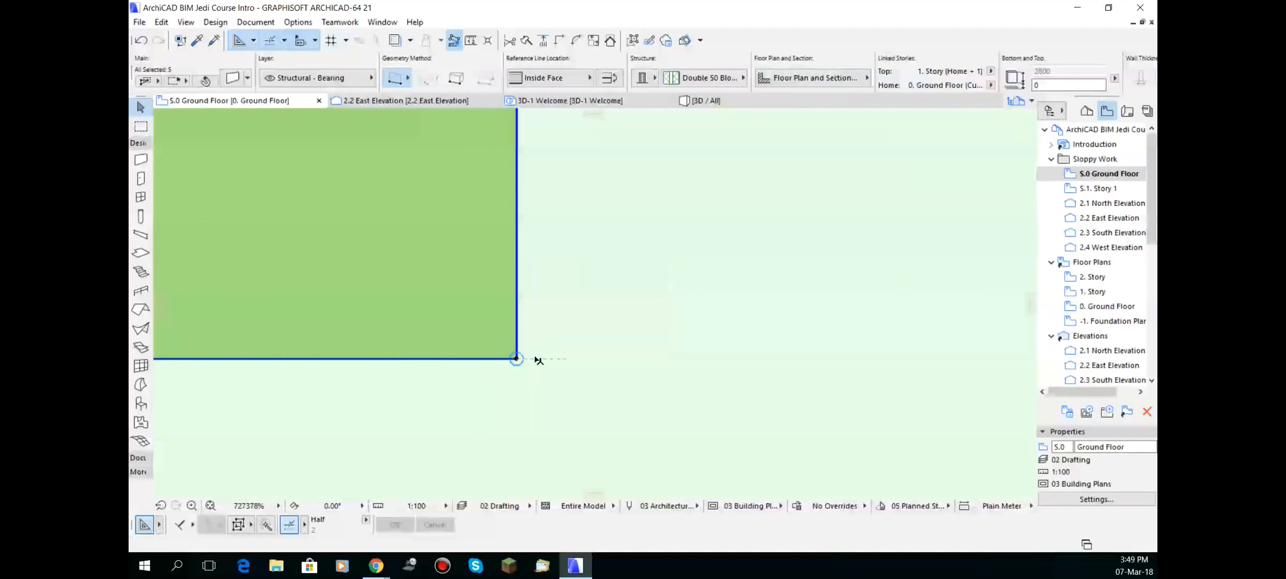
scroll(544, 360, "down", 10)
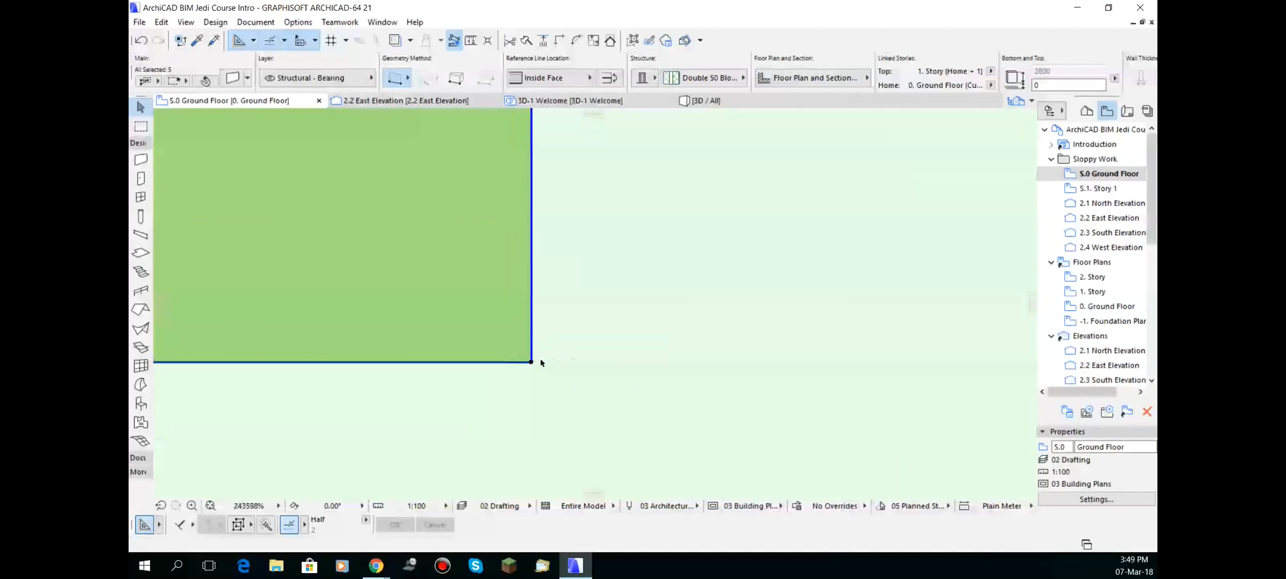
scroll(555, 354, "down", 10)
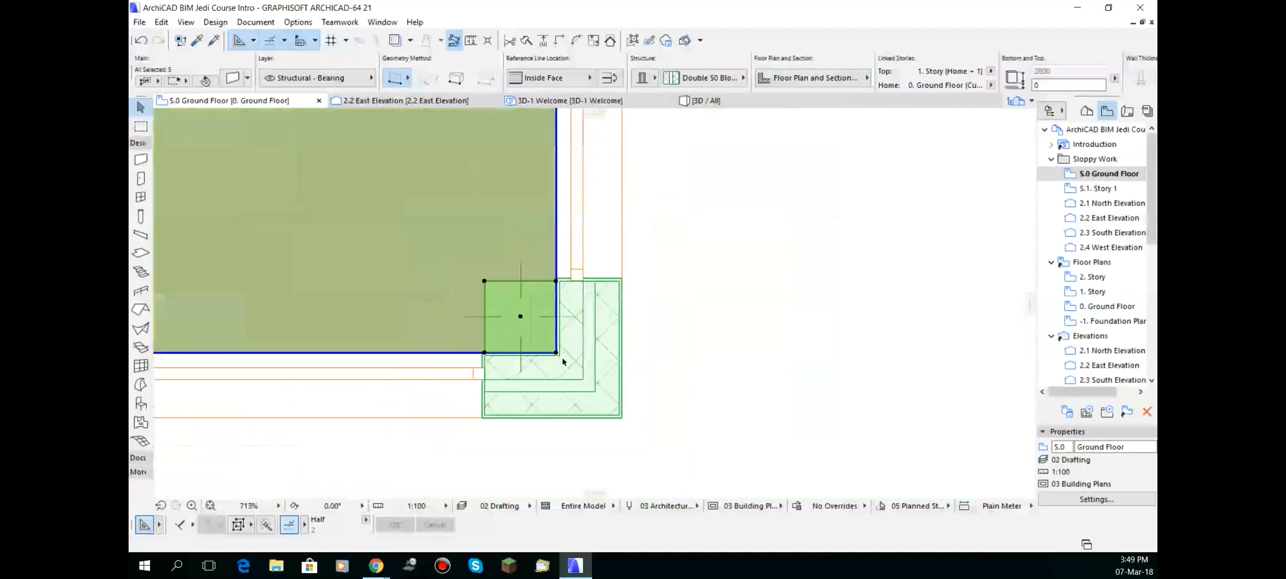
middle_click_drag(572, 357, 675, 338)
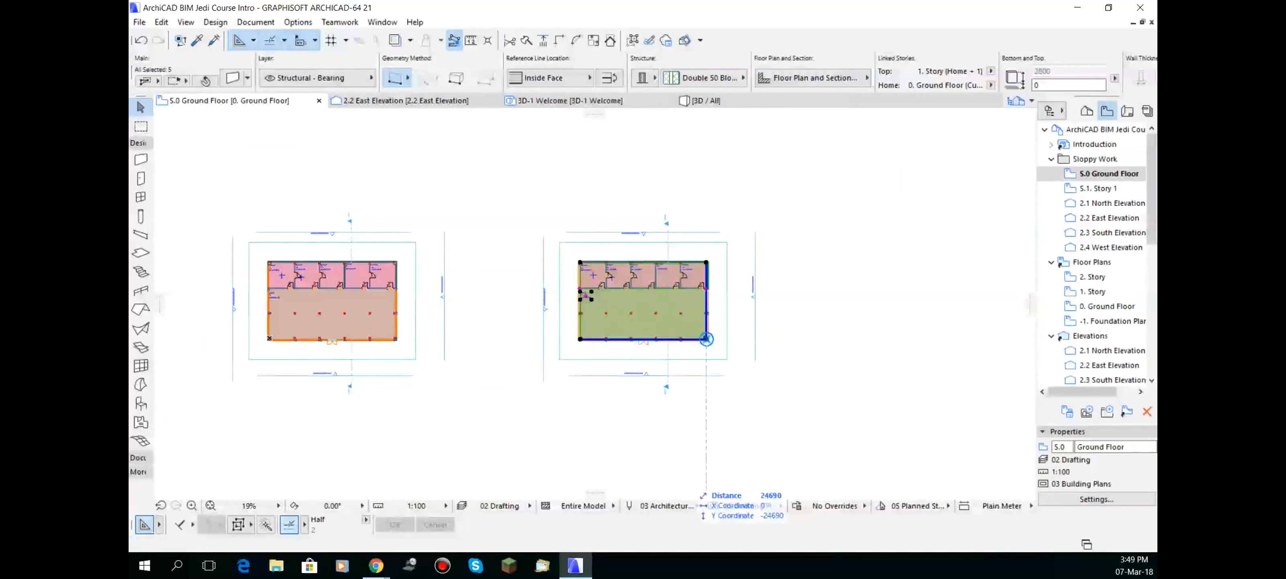
key("alt+Tab")
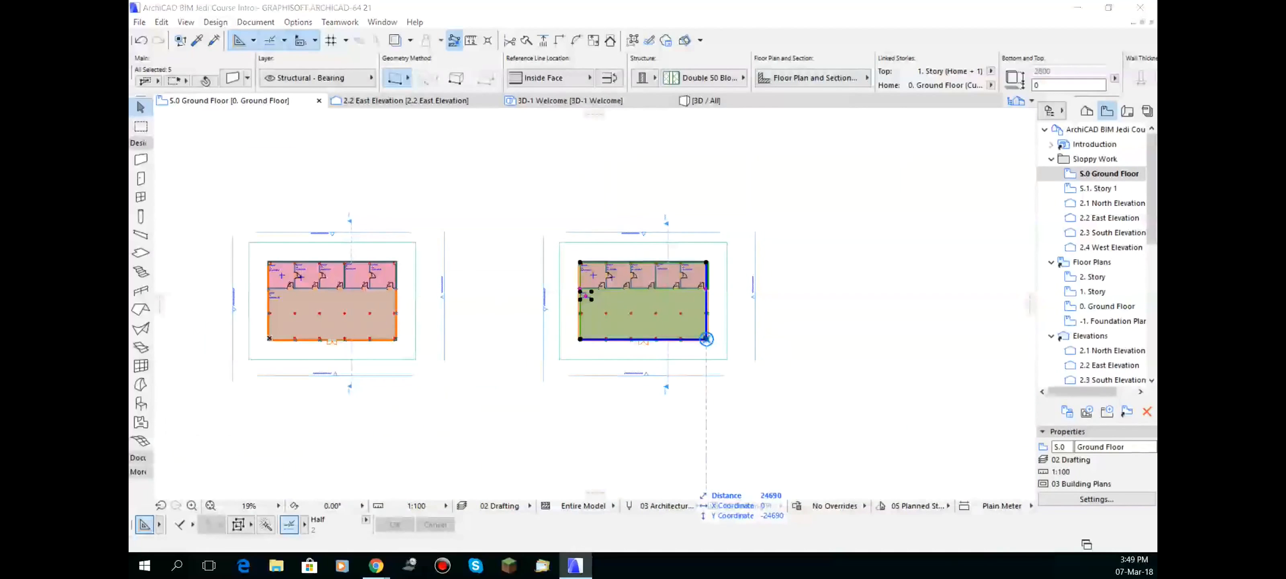